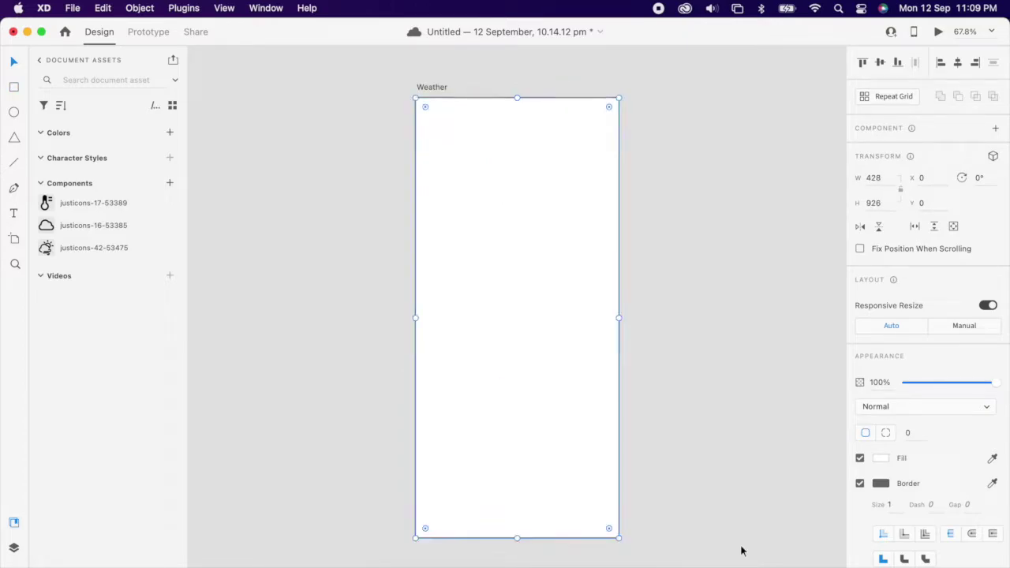
Step: Remove the border from the full-screen rectangle on the Weather artboard and fill it with solid deep blue
left_click(860, 485)
left_click(880, 458)
left_click(835, 428)
left_click(811, 417)
left_click(674, 238)
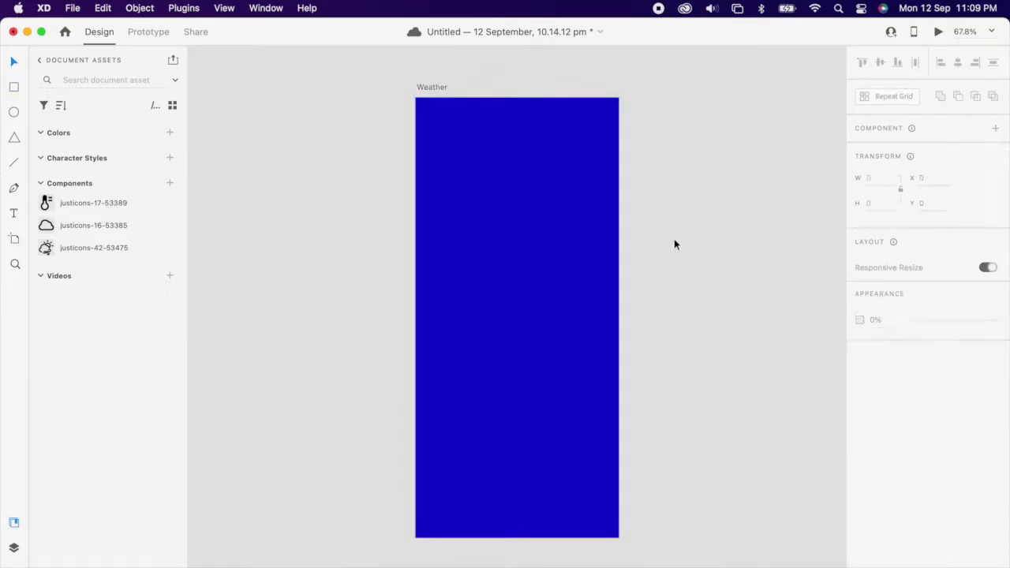
Step: Add the text "Bangalore" in white Clash Display Semibold as a size 53 heading in the upper part of the artboard
scroll(531, 162, "up", 3)
key("t")
left_click(449, 187)
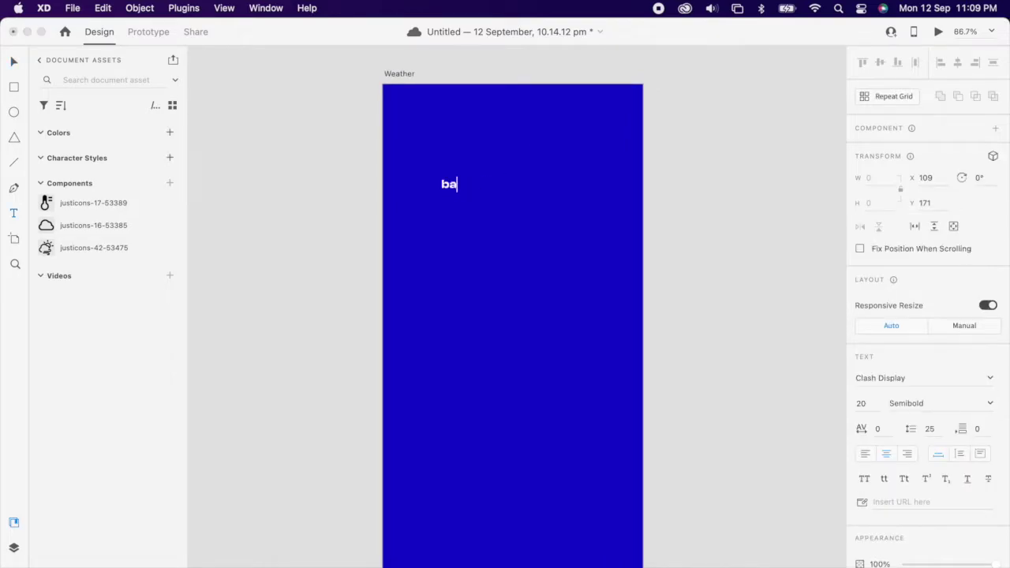
type("bangalore")
key("Escape")
Step: Duplicate the Bangalore heading directly below and change the copy's text to "Mon 12 sep"
left_click_drag(449, 191, 478, 250)
double_click(477, 238)
type("M")
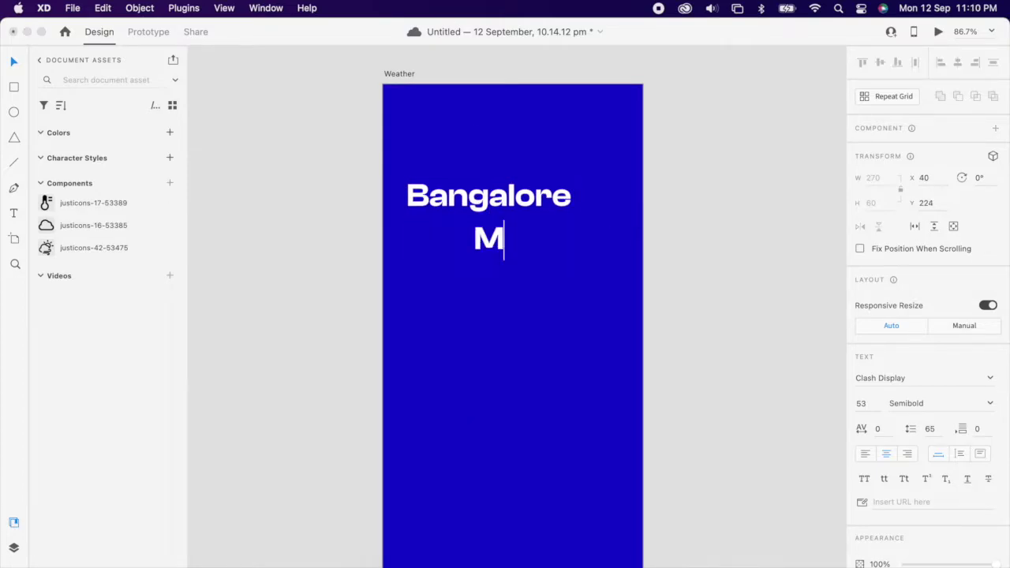
type("on 12")
key("BackSpace")
key("BackSpace")
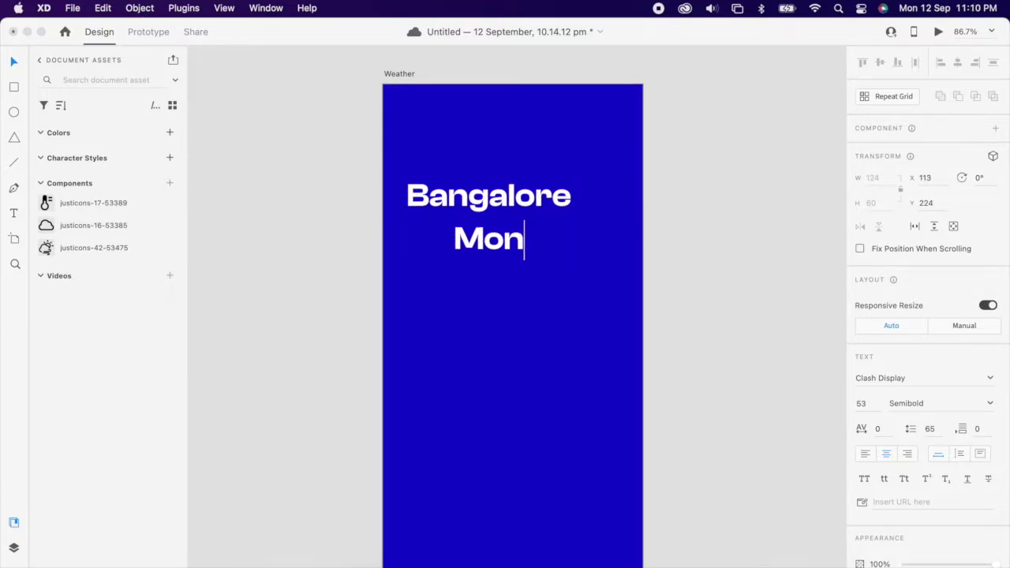
type("12 sep")
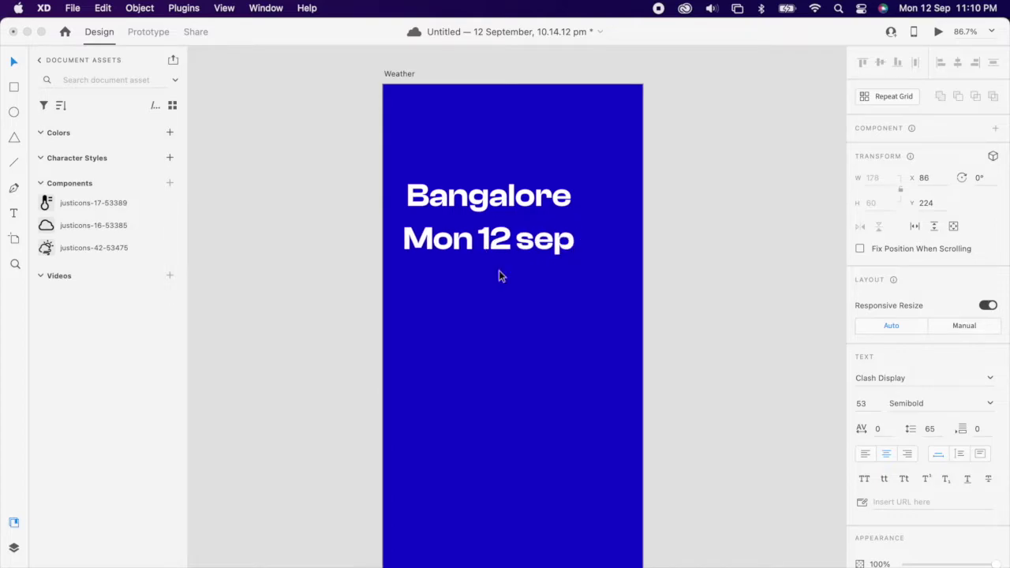
key("Escape")
Step: Scale the date text down to size 27, set its weight to Regular and place it under the start of the Bangalore heading
left_click_drag(490, 258, 477, 232)
left_click(989, 403)
left_click(903, 416)
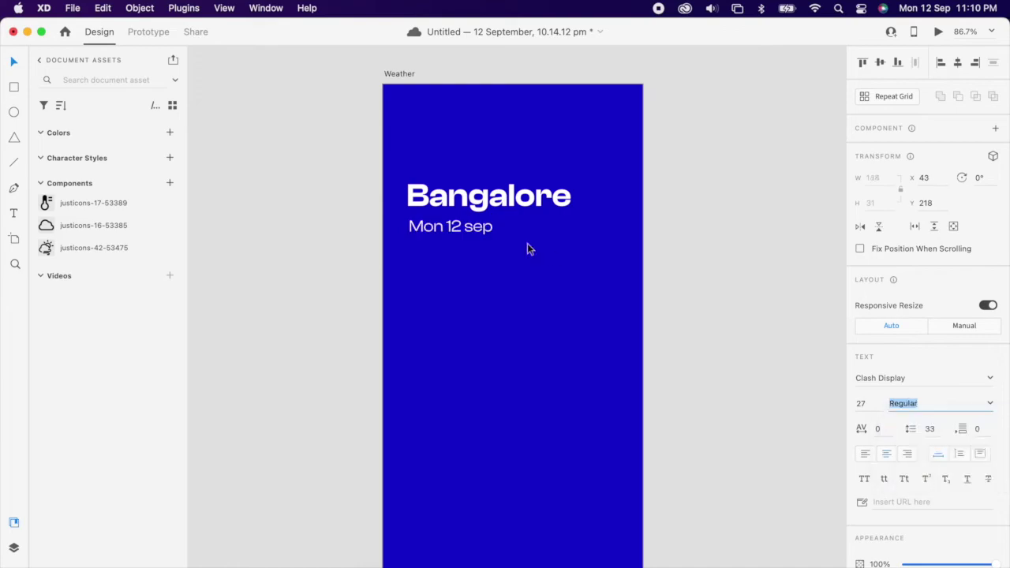
scroll(484, 233, "down", 3)
scroll(497, 191, "up", 2)
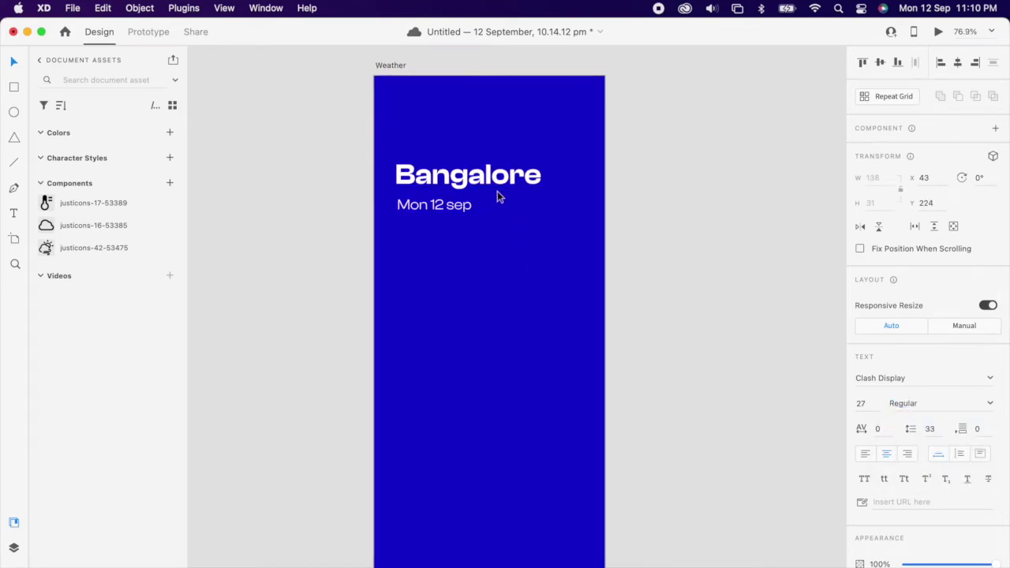
Step: Duplicate the Bangalore heading near the artboard's lower edge and set the copy's font size to 23
left_click(497, 189)
left_click_drag(515, 186, 517, 526)
left_click(864, 405)
key("shift+Down")
key("shift+Down")
key("shift+Down")
scroll(474, 433, "down", 2)
scroll(474, 433, "up", 5)
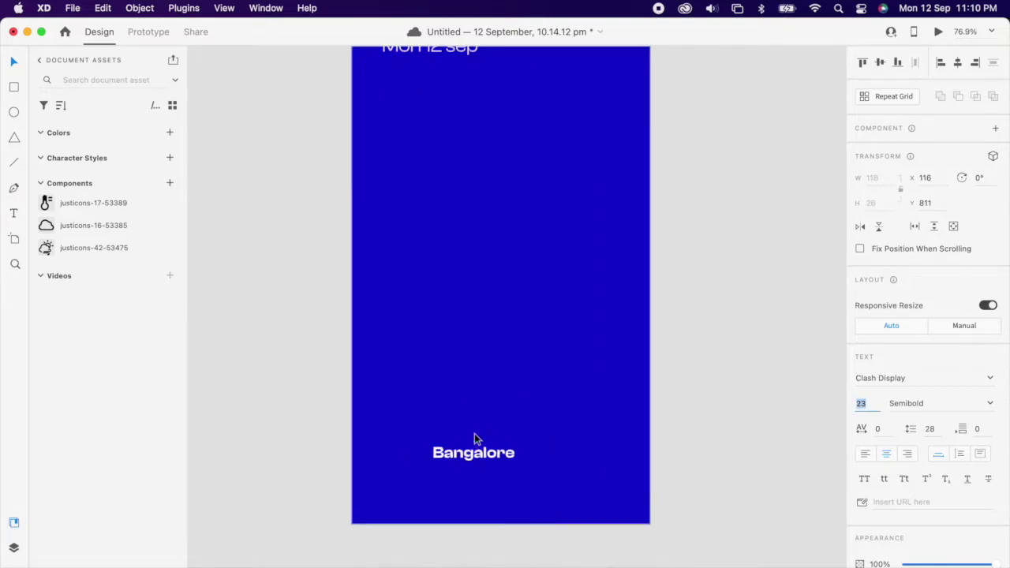
Step: Shift the small Bangalore copy toward the artboard's left side and change its text to "Sunrise"
left_click(475, 467)
left_click_drag(476, 472, 417, 471)
double_click(417, 468)
type("s")
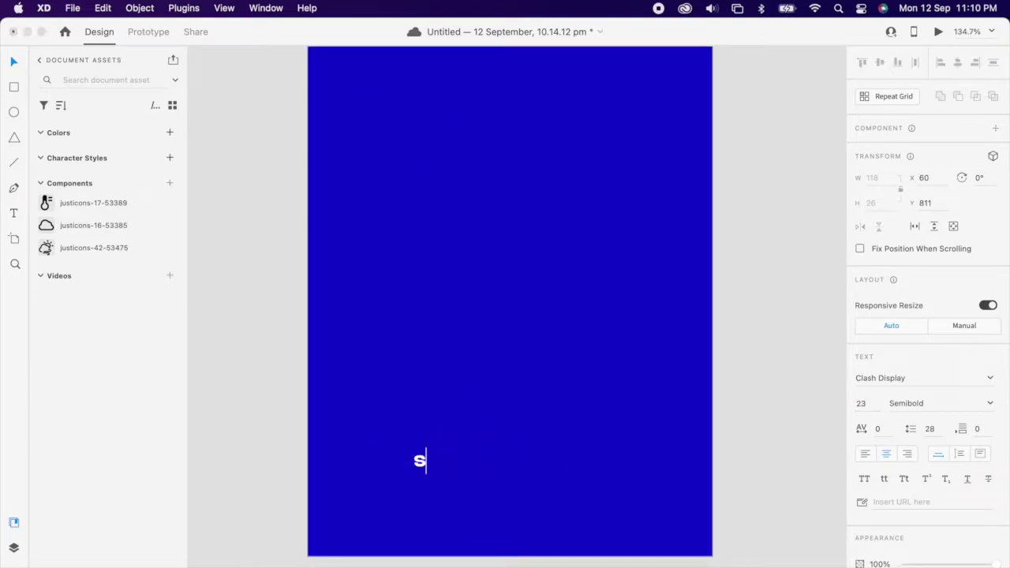
type("unrise")
key("Escape")
Step: Duplicate the Sunrise label directly beneath itself and change the copy's text to "05:12 AM"
left_click_drag(453, 475, 453, 491)
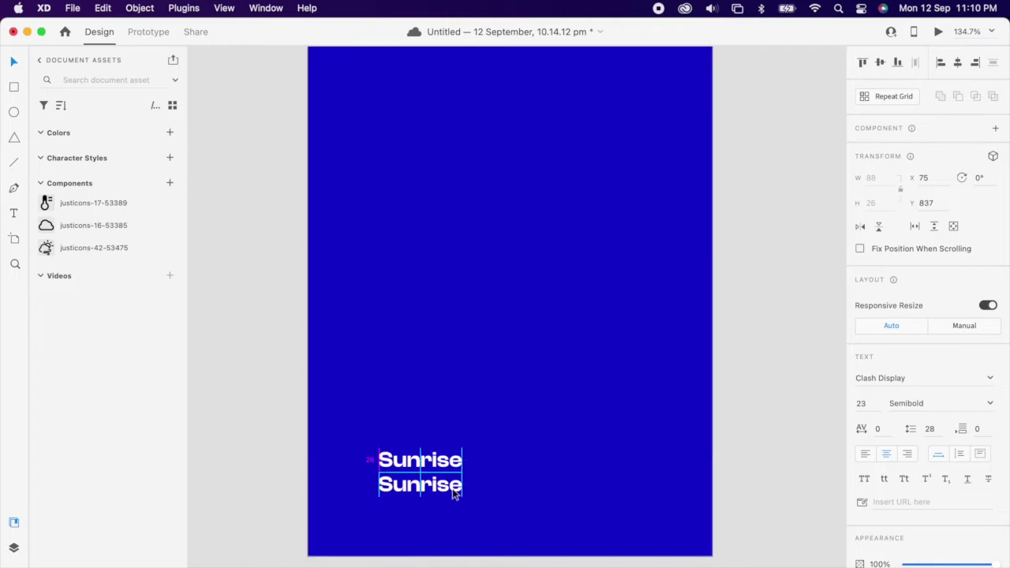
double_click(454, 489)
type("O")
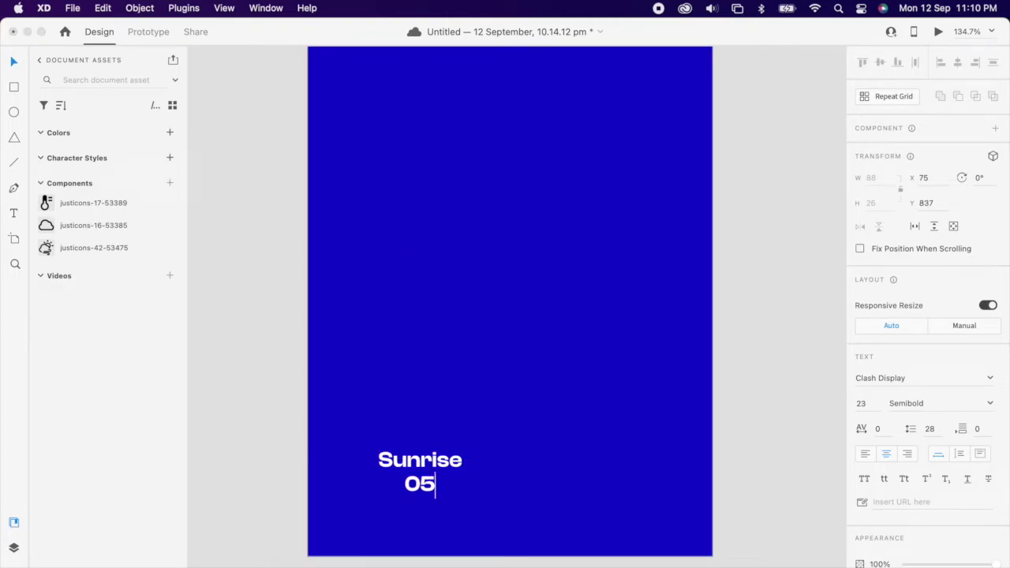
type("5:12 AM")
key("Escape")
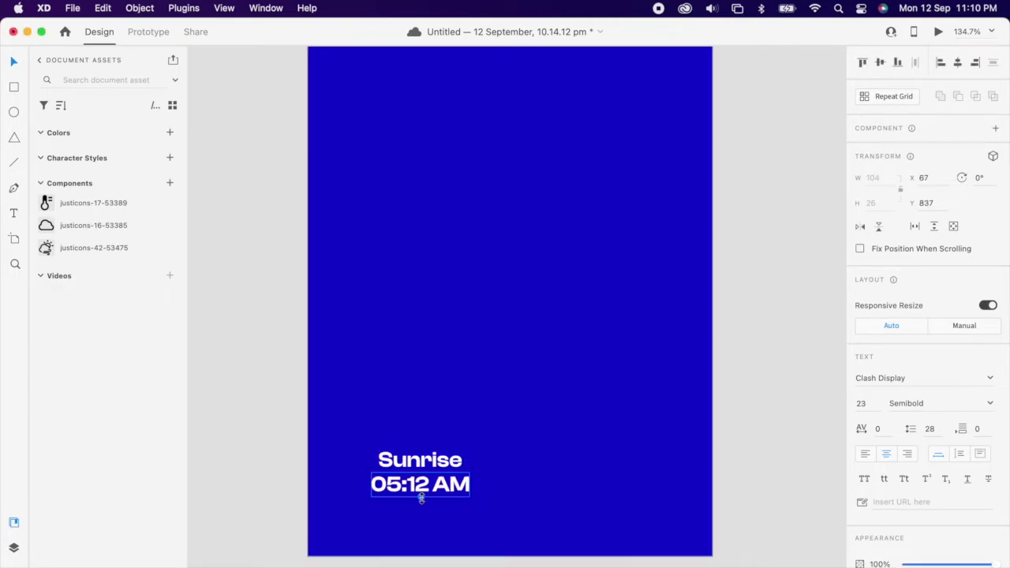
Step: Enlarge the 05:12 AM text to size 33 and left-align it with the Sunrise label
left_click_drag(422, 498, 421, 509)
left_click(436, 468, "shift")
left_click(940, 63)
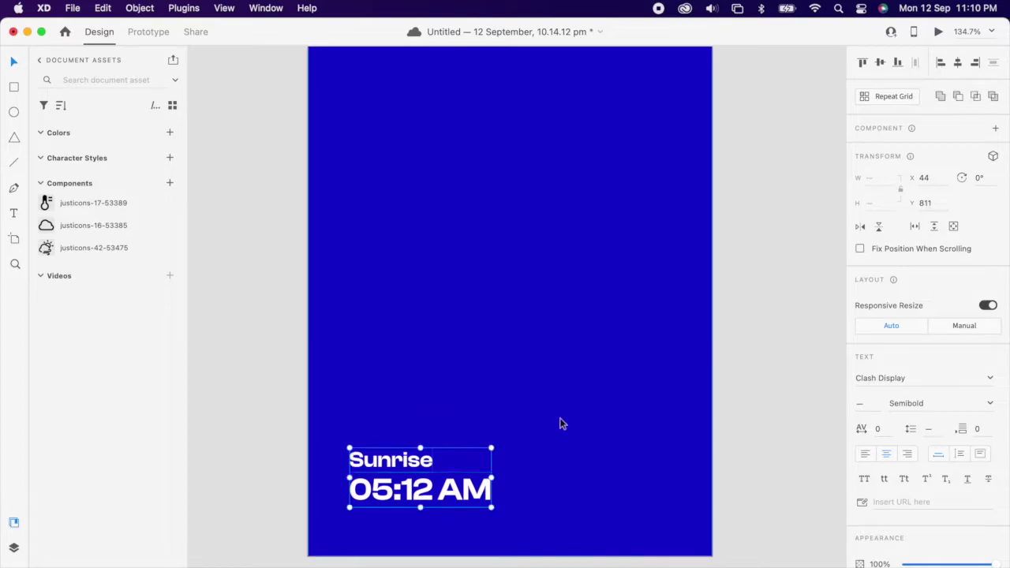
left_click(462, 500, "shift")
Step: Duplicate the Sunrise label and its time beside the originals and change the copied label to "Wind"
scroll(466, 497, "down", 1)
scroll(466, 497, "down", 3)
left_click_drag(427, 500, 554, 502)
key("super+z")
left_click(430, 472)
left_click(444, 493, "shift")
double_click(529, 469)
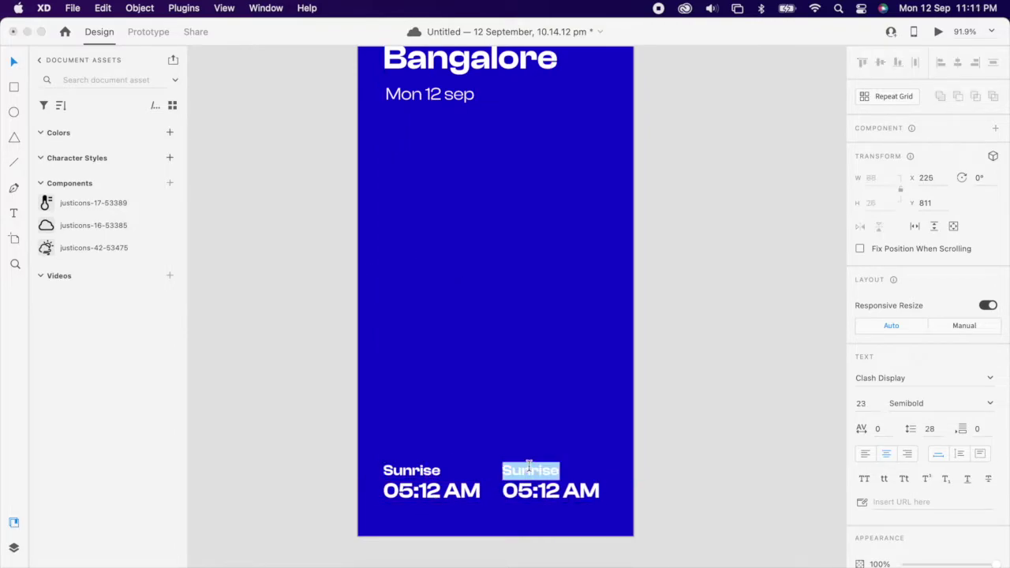
type("wind")
key("Escape")
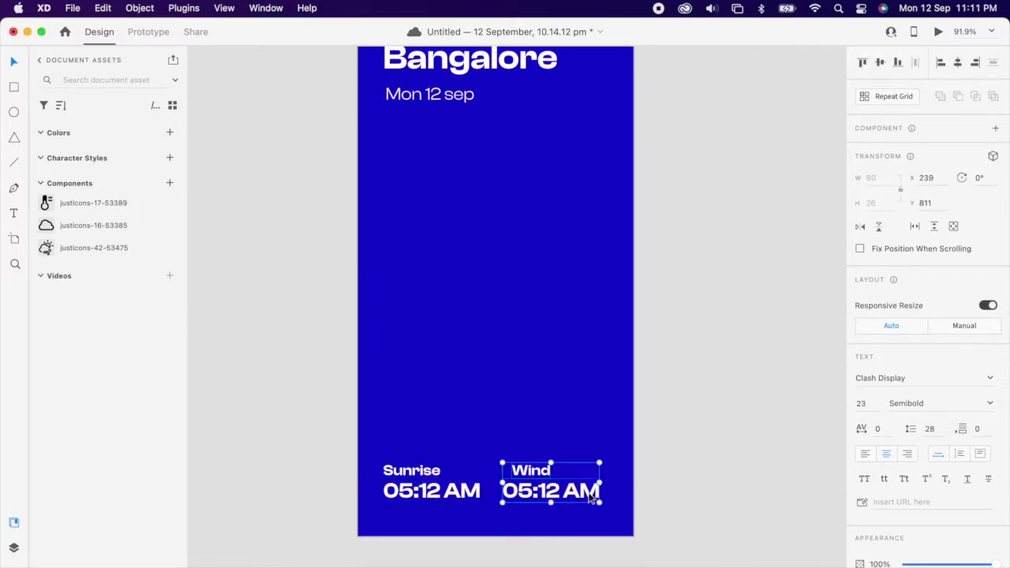
Step: Change the value under Wind to "10m/s" and move the wind texts closer to the artboard's right edge
double_click(546, 489)
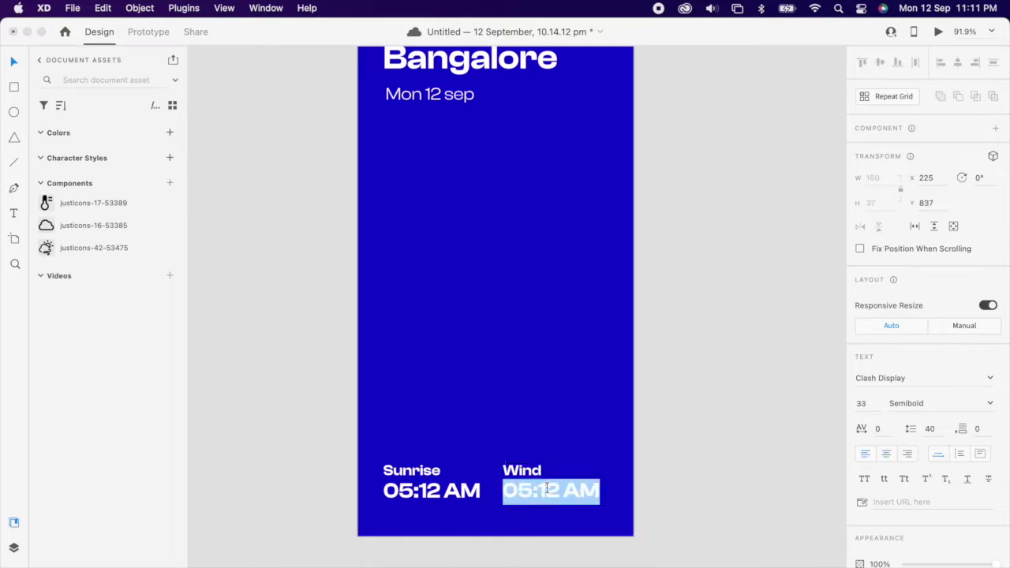
type("10m/s")
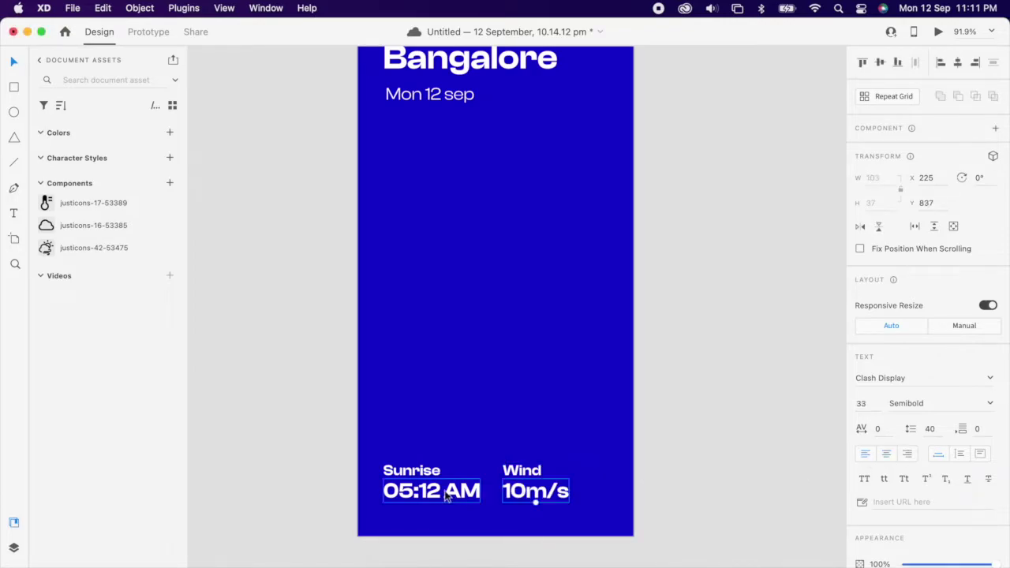
left_click(438, 471)
left_click_drag(497, 487, 524, 489)
Step: Set the opacity of the Sunrise and Wind labels to 50%
left_click(544, 474, "super")
left_click(414, 475, "shift+super")
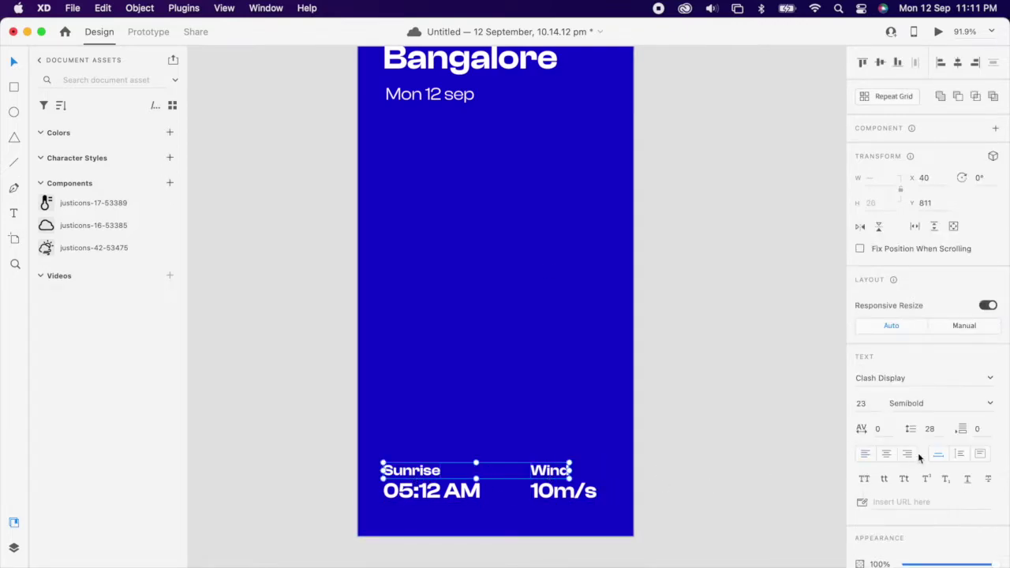
scroll(917, 454, "down", 4)
left_click(885, 434)
type("50")
key("Return")
left_click(731, 356)
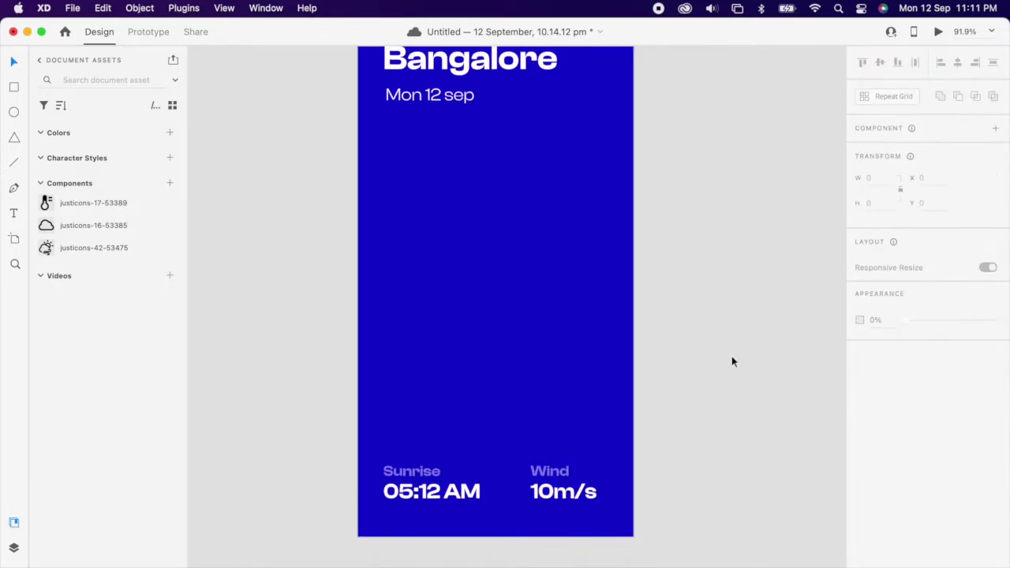
Step: Switch to Chrome and show the download format options for the Weather-storm animation on LottieFiles
scroll(731, 356, "up", 2)
scroll(702, 284, "down", 3)
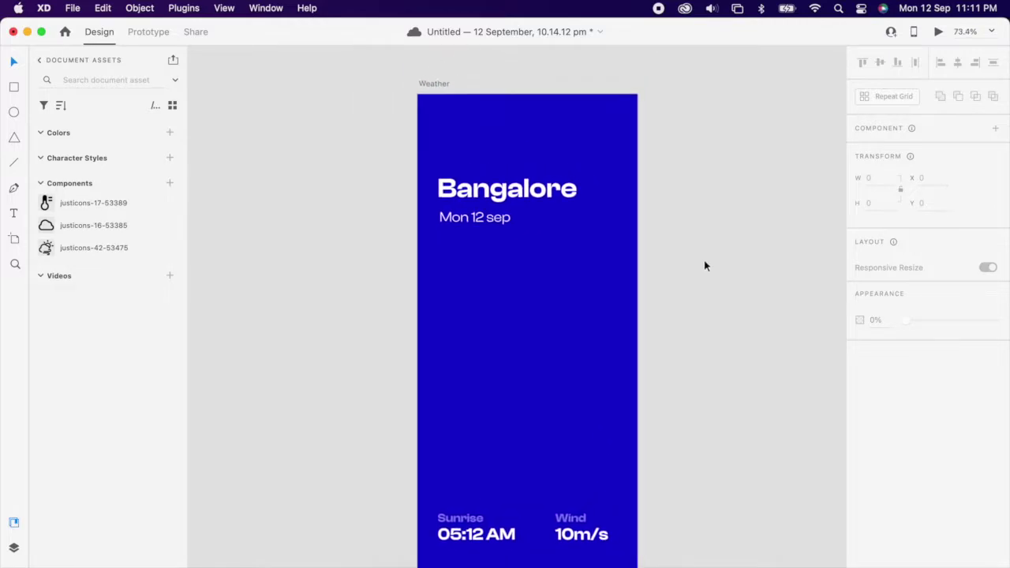
key("super+Tab")
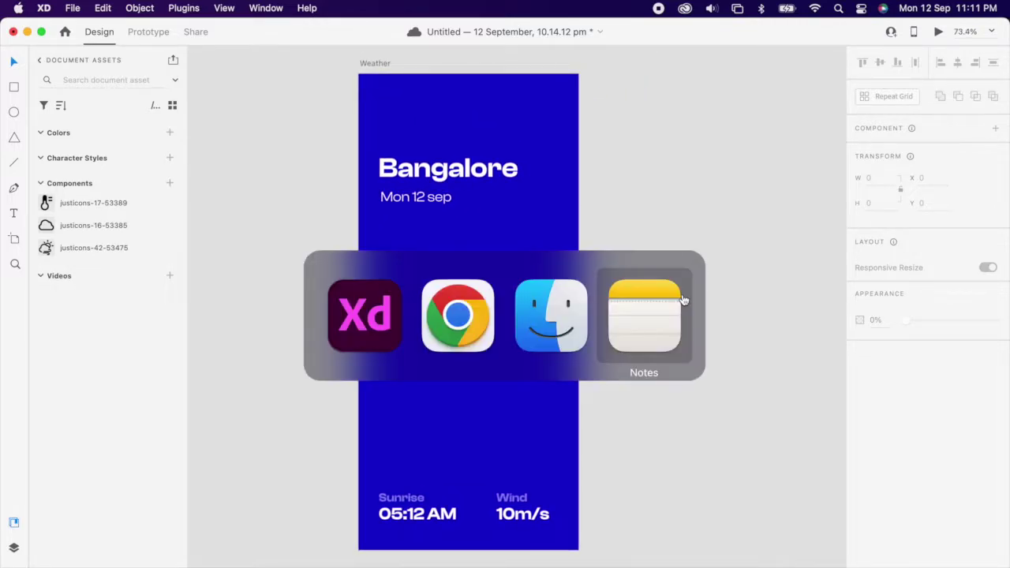
left_click(499, 314)
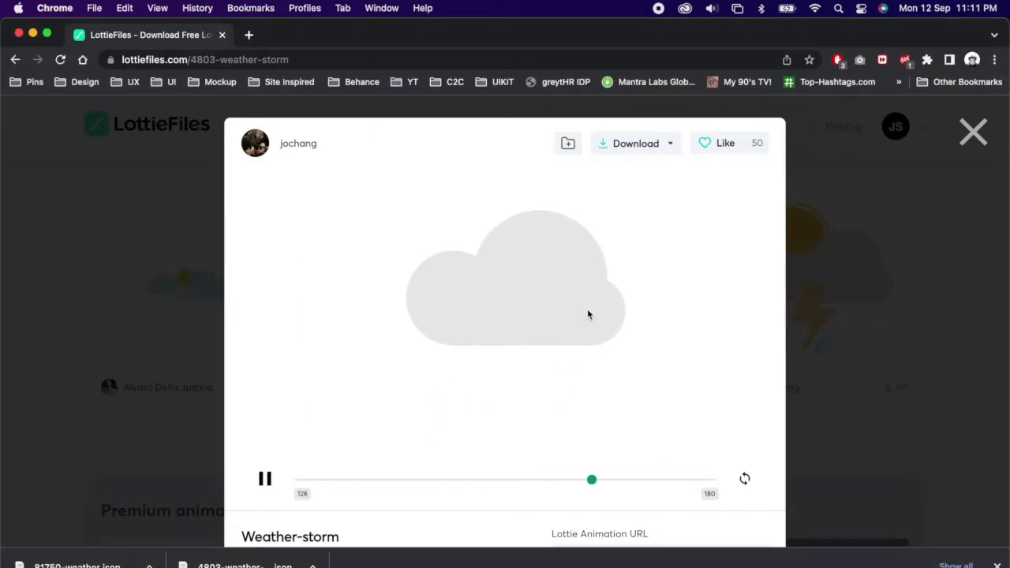
left_click(668, 148)
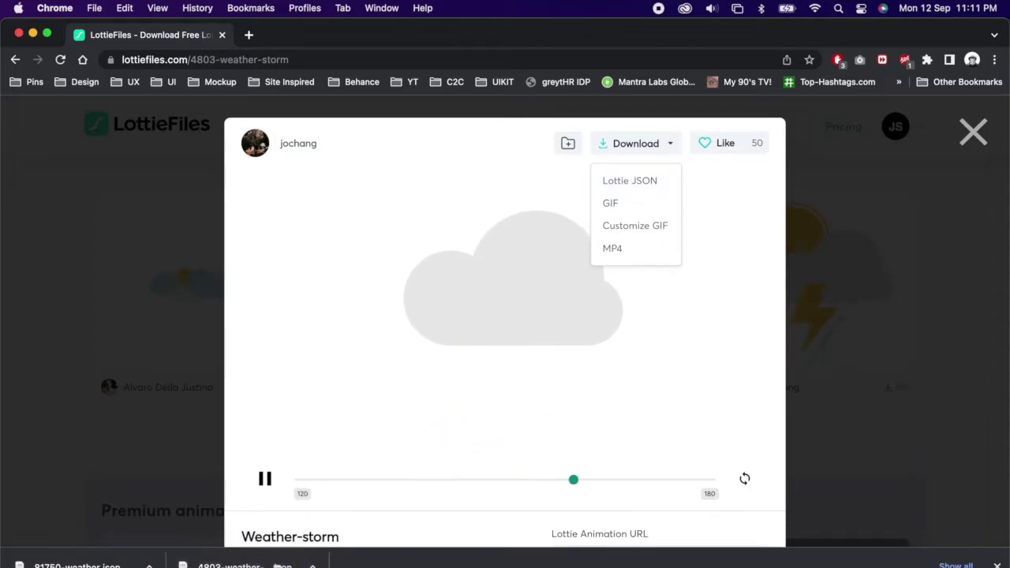
Step: Switch back to Adobe XD and place the downloaded weather-storm animation below the date, at about 392 × 392
key("super+Tab")
left_click_drag(280, 498, 271, 374)
left_click_drag(375, 439, 488, 336)
left_click_drag(518, 270, 549, 236)
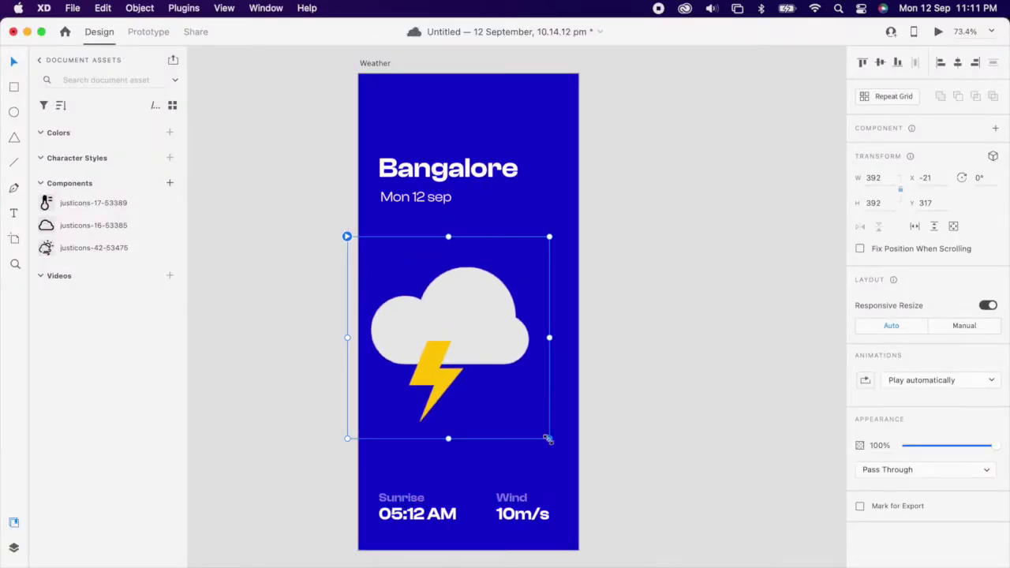
Step: Scale the storm animation down to about 275 × 275 and center it vertically on the artboard
left_click_drag(548, 439, 510, 377)
left_click_drag(455, 325, 488, 326)
left_click(880, 62)
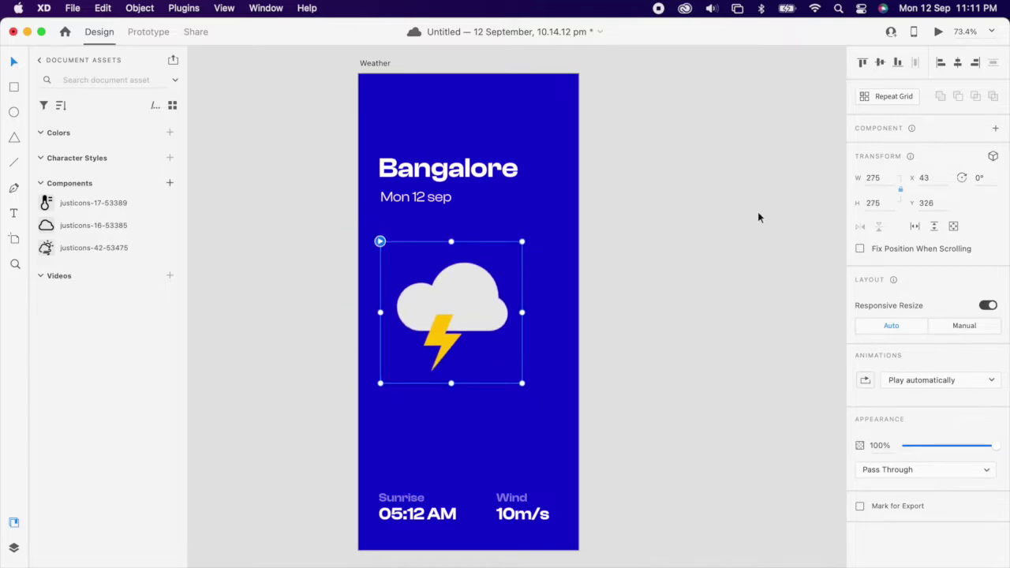
left_click(727, 273)
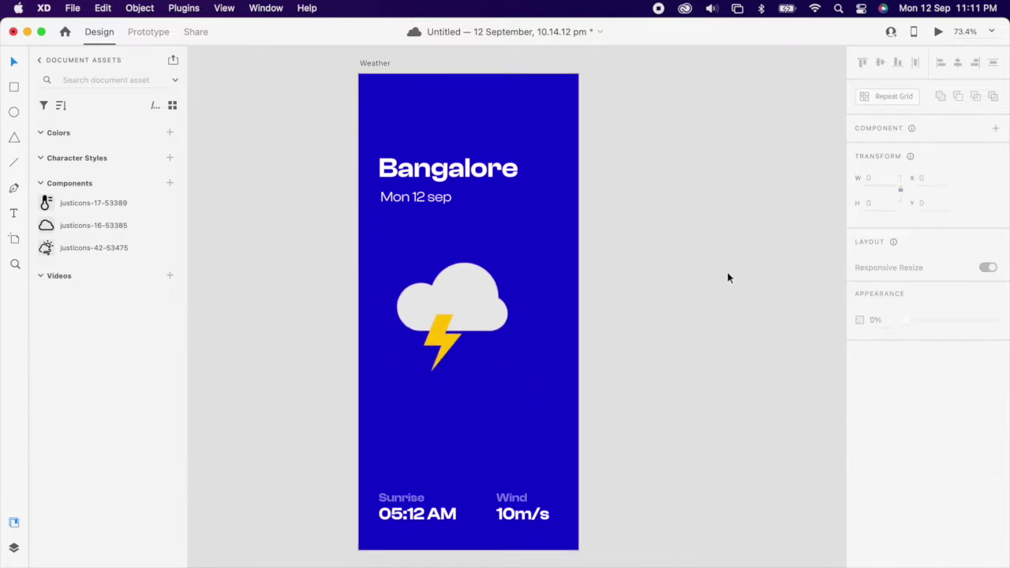
Step: Add the text "Heavy Raining" above the storm cloud and set it to title case
left_click(511, 253)
type("he")
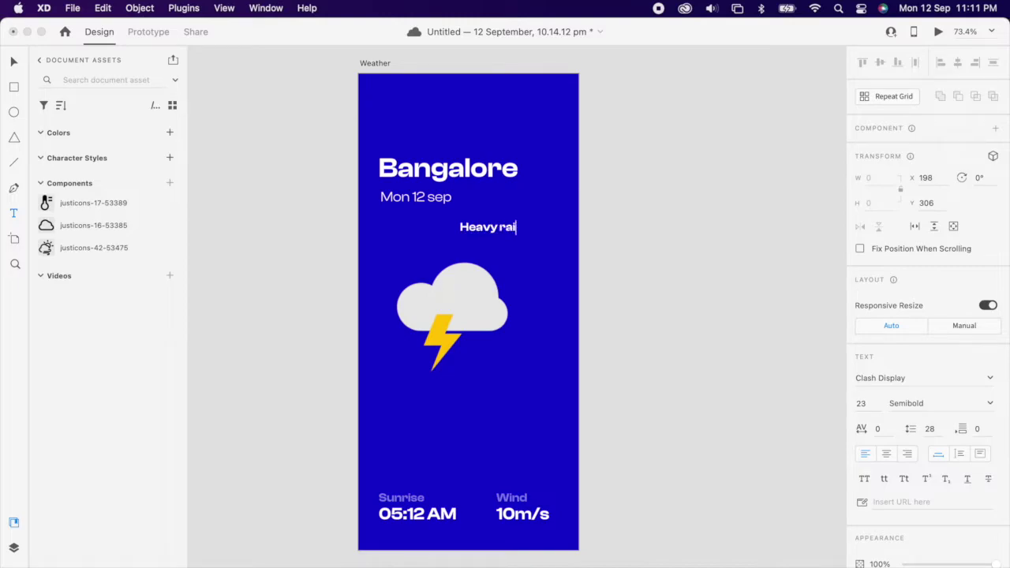
key("Escape")
left_click(903, 479)
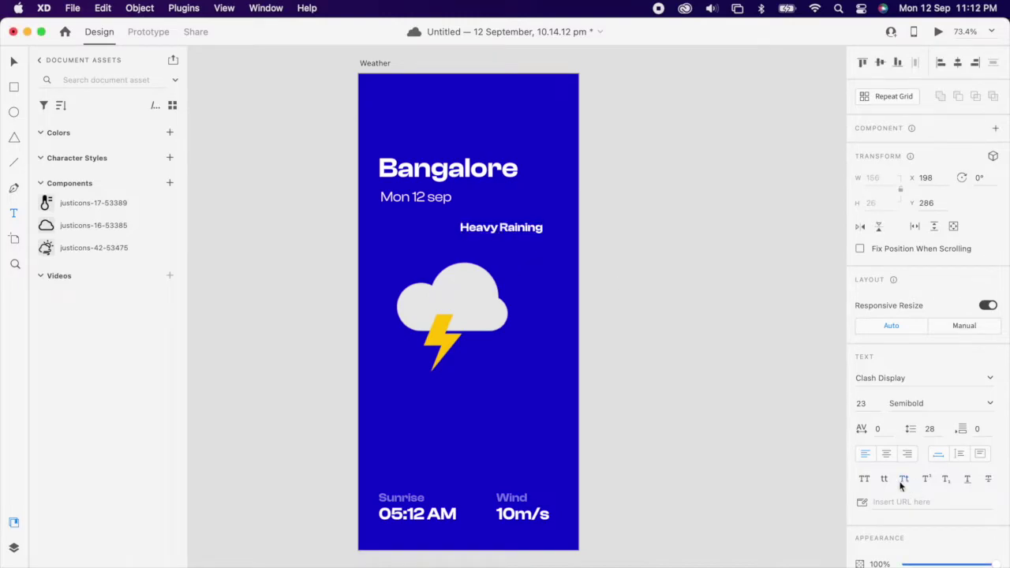
Step: Enlarge the Heavy Raining text to size 98 and break it into two lines after "Heavy"
left_click_drag(500, 236, 500, 280)
left_click(493, 252)
key("Return")
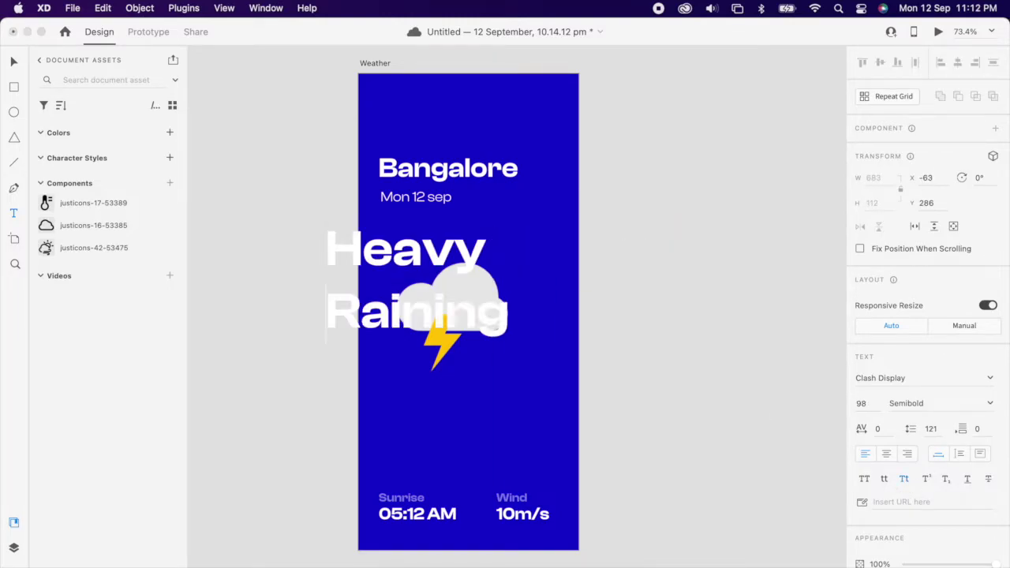
key("Escape")
Step: Arrange the storm animation higher up with the Heavy Raining text beneath it, and scale that text down slightly
left_click_drag(505, 315, 555, 450)
left_click_drag(450, 327, 447, 297)
left_click(484, 413)
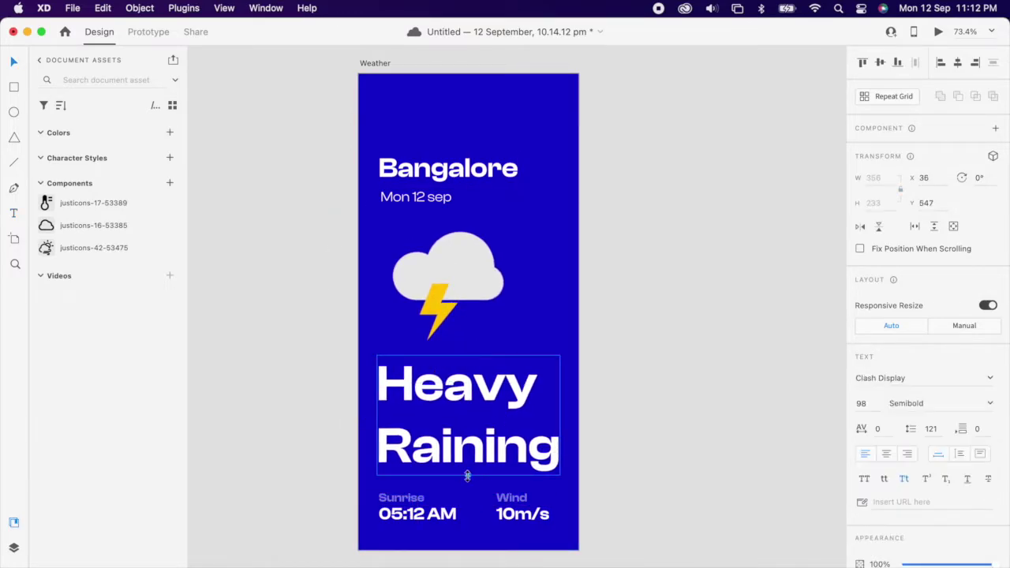
left_click_drag(469, 474, 481, 449)
Step: Move the Bangalore heading and its date up to leave more space above the storm animation
left_click(451, 288)
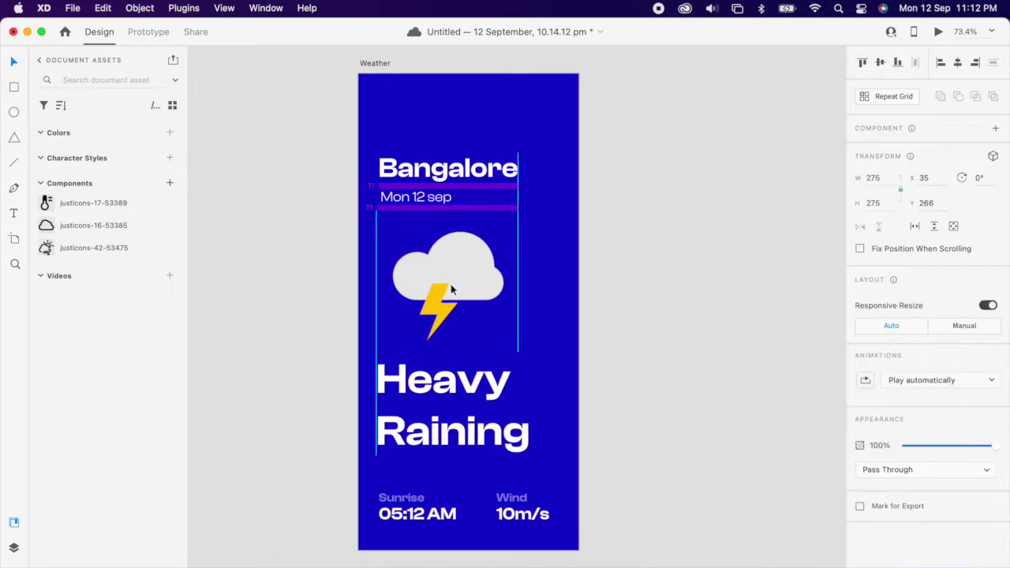
left_click_drag(462, 198, 499, 154)
left_click(620, 373)
left_click(484, 308)
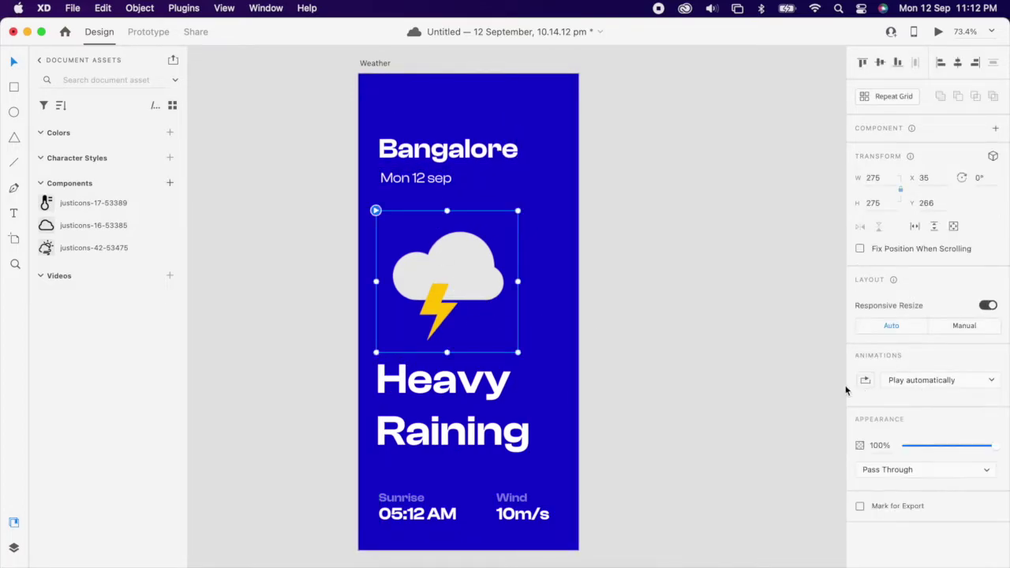
left_click(718, 339)
Step: Select the blue background with all texts and the storm animation on the Weather artboard and group them
left_click_drag(305, 99, 562, 446)
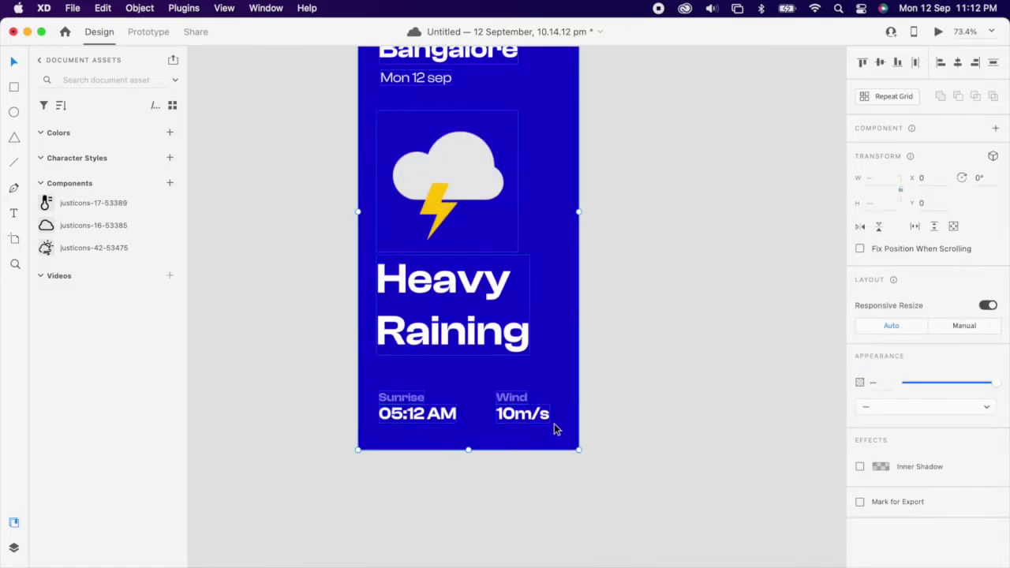
scroll(552, 426, "up", 3)
right_click(528, 253)
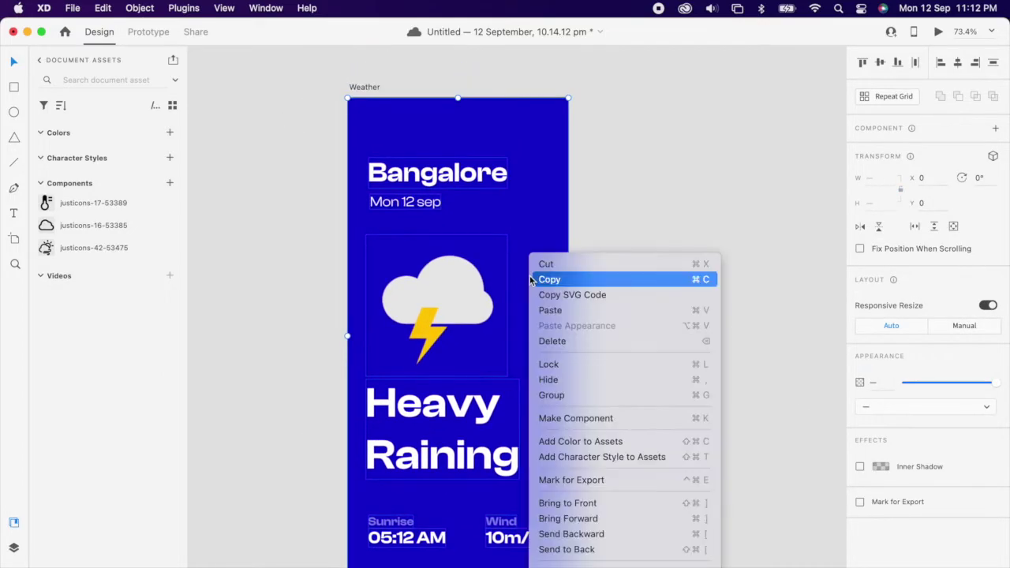
left_click(579, 397)
key("Escape")
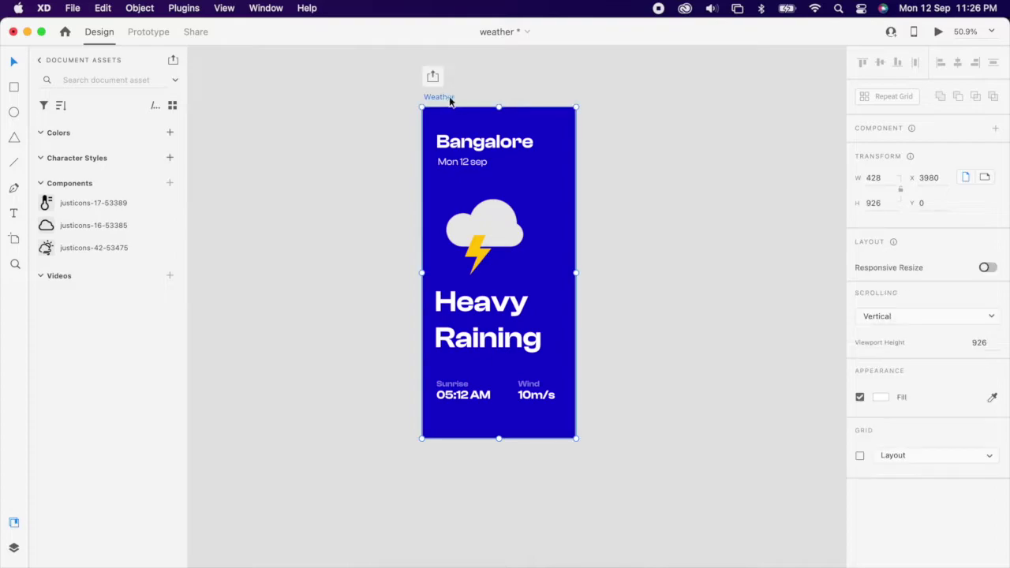
Step: Duplicate the Weather artboard and change the city heading on the copy to Himalayas
key("super+d")
scroll(617, 214, "right", 3)
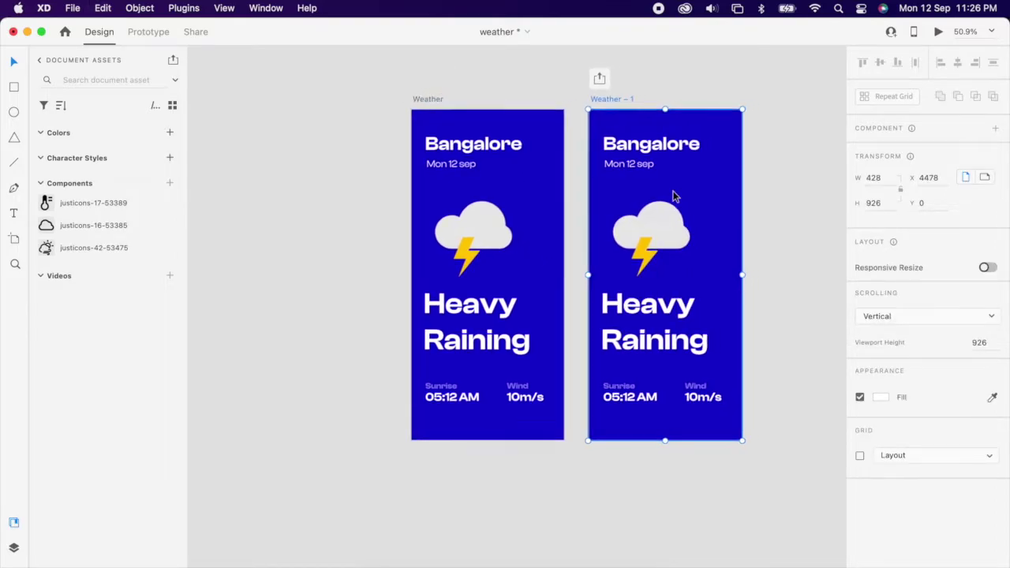
left_click(615, 165)
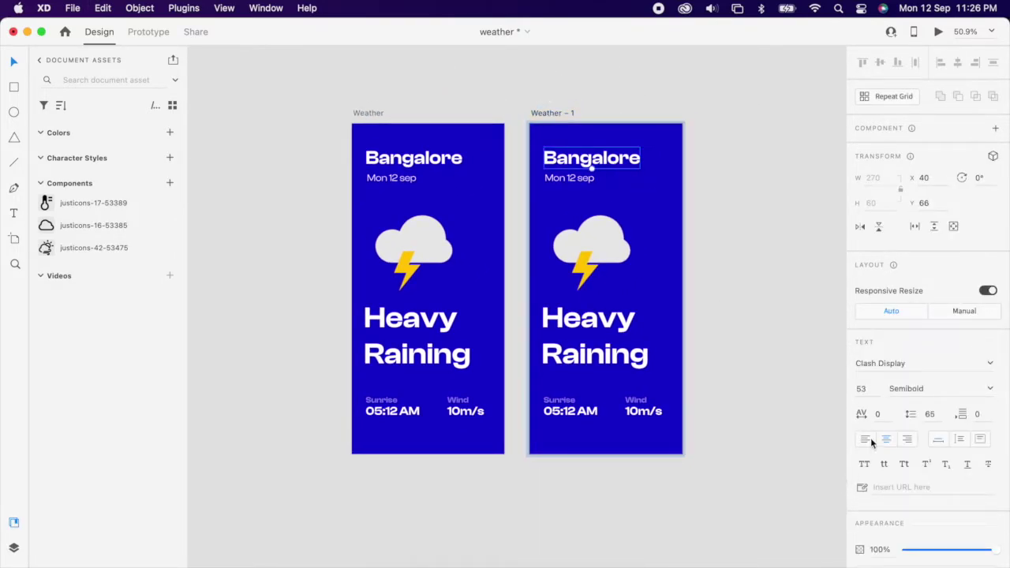
double_click(583, 154)
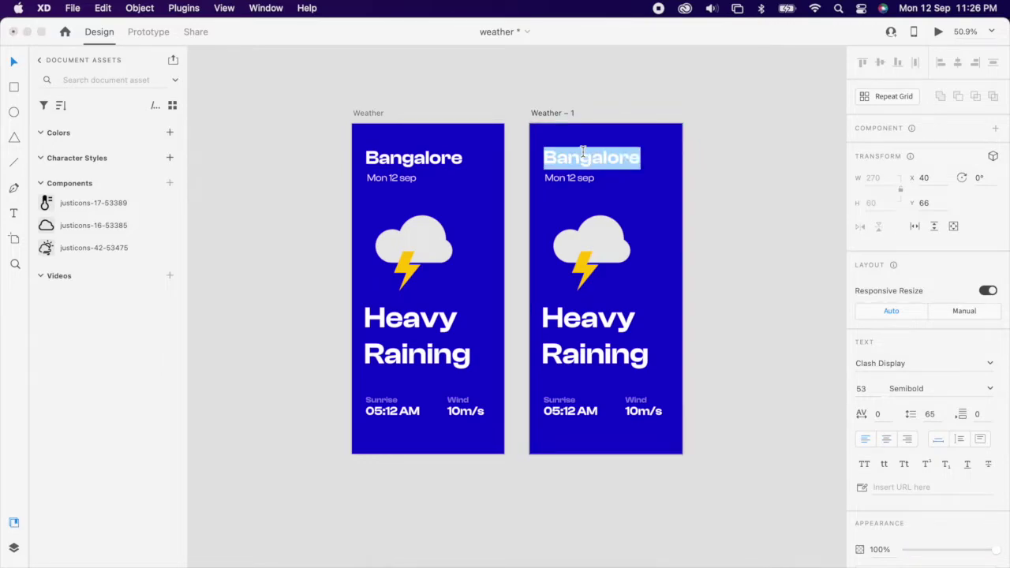
type("h")
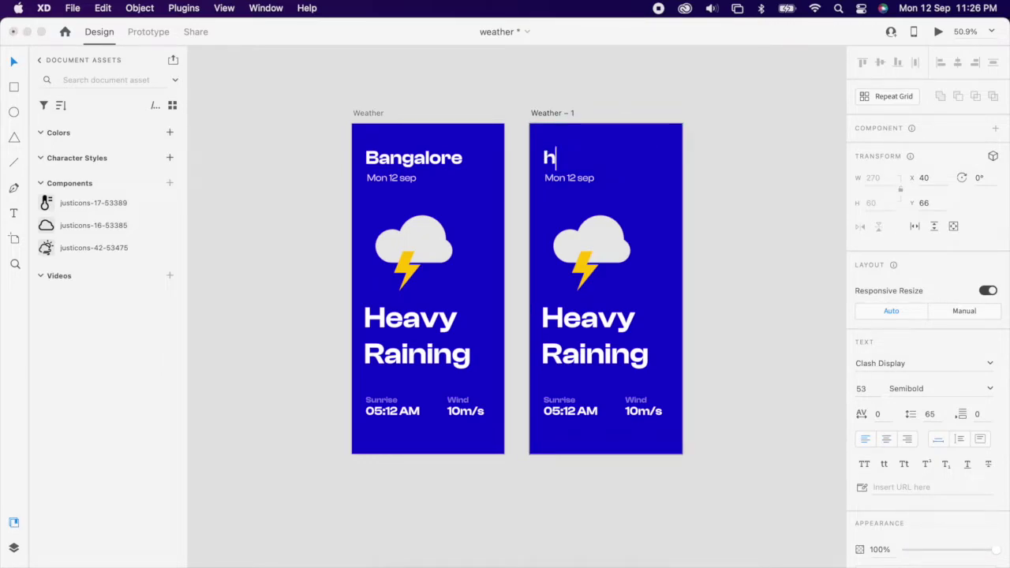
type("imaliyas")
key("Escape")
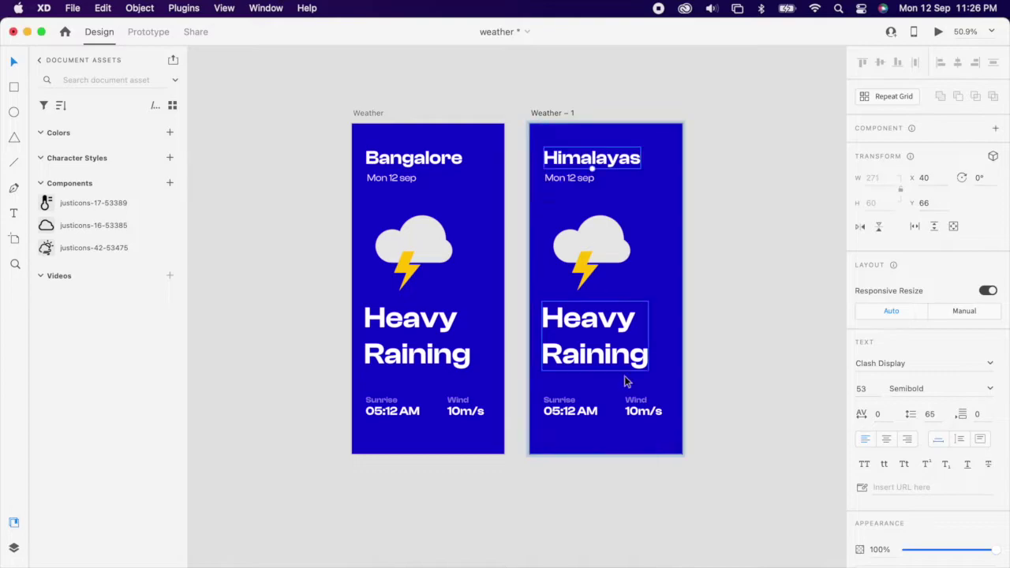
Step: Replace the Heavy Raining text on the Himalayas artboard with "Snow Falling", split over two lines
double_click(598, 323)
type("Snowraining")
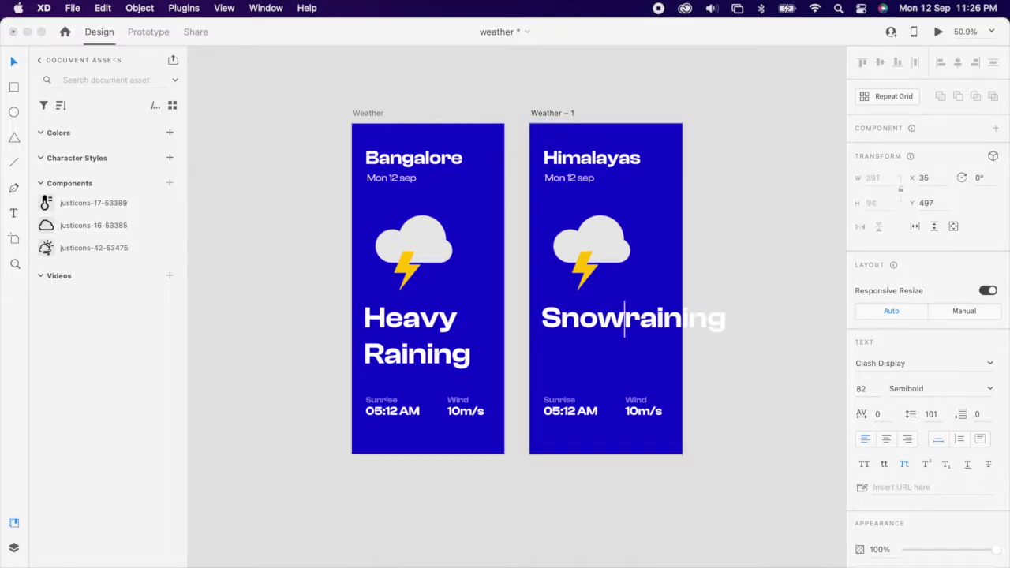
key("Return")
double_click(585, 366)
type("Faling")
double_click(597, 368)
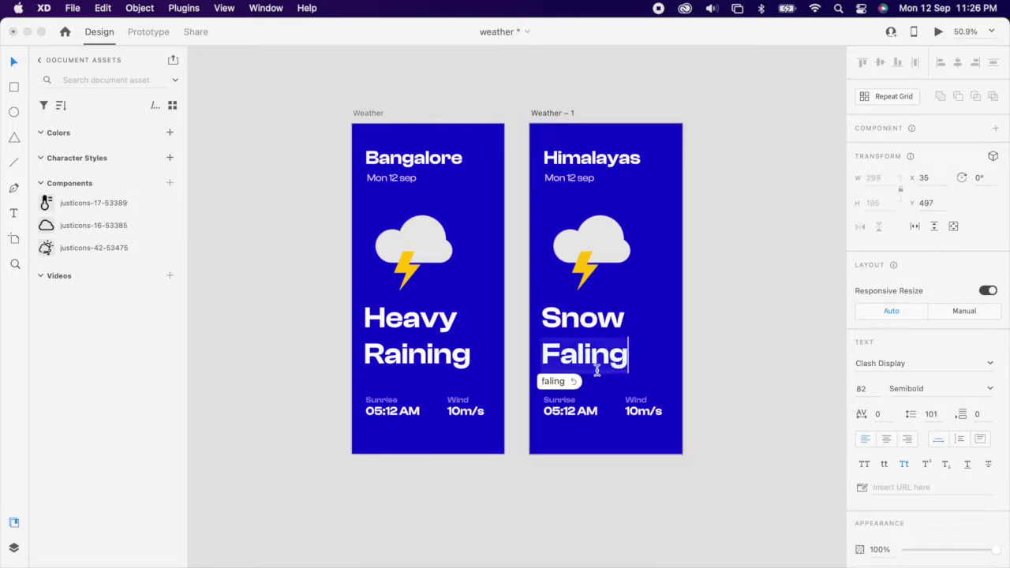
double_click(584, 357)
left_click(585, 357)
type("l")
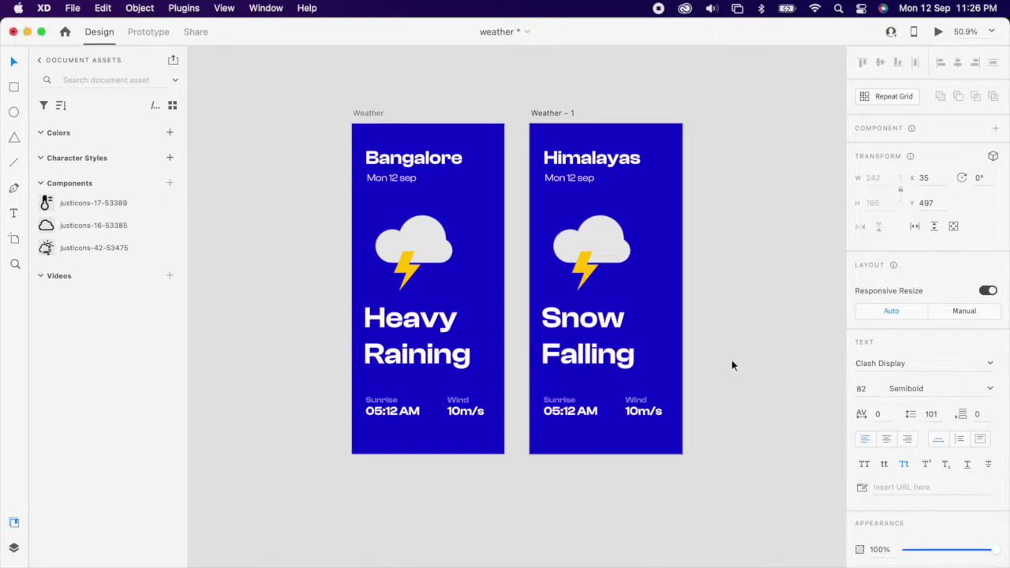
left_click(732, 359)
Step: Change the sunrise time on the Himalayas artboard to 10:00 AM
scroll(574, 420, "up", 2)
double_click(565, 414)
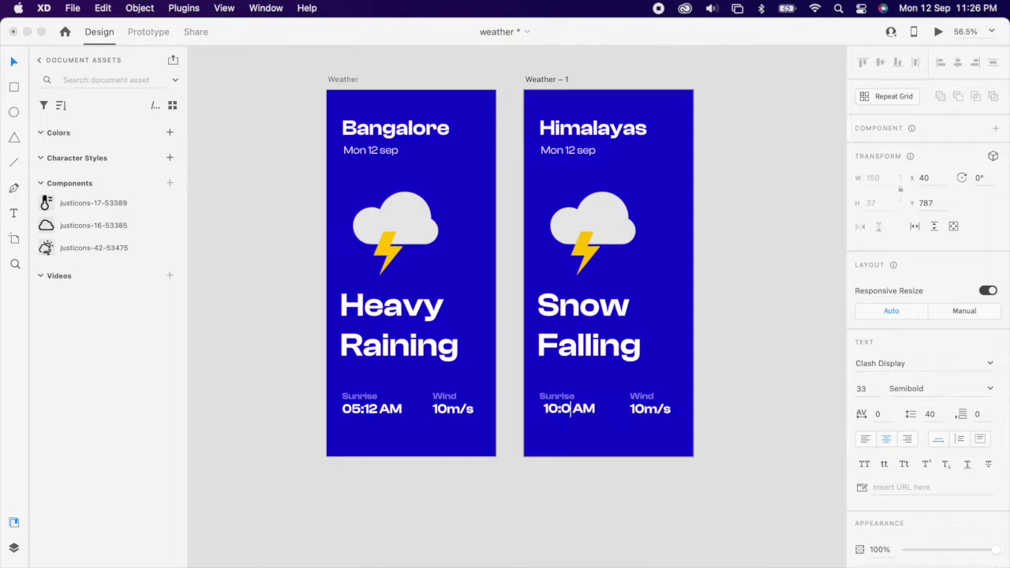
left_click(567, 474)
Step: Recolor the Himalayas artboard's blue background to the dark slate shade #393A52
left_click(641, 450)
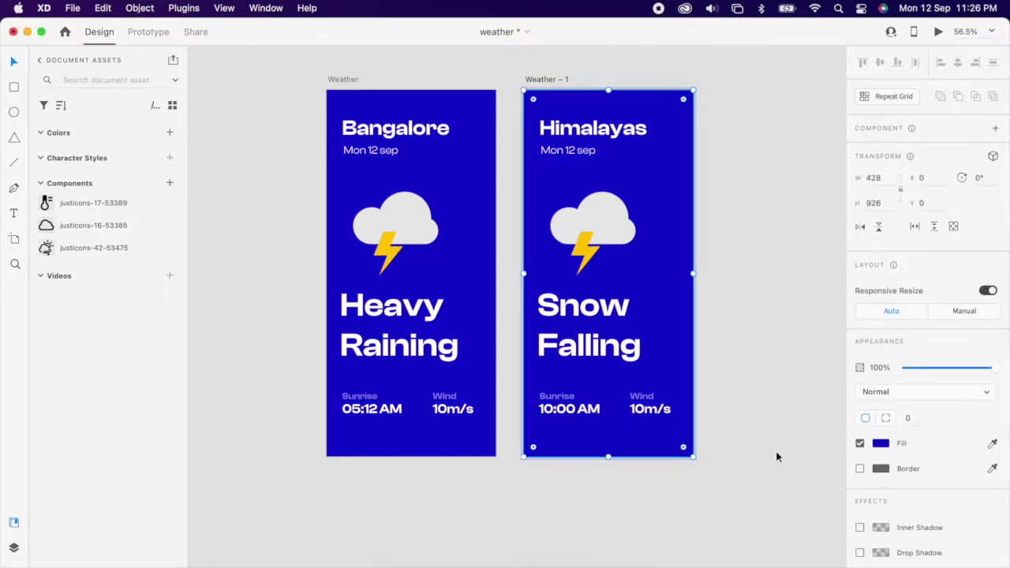
left_click(880, 444)
left_click_drag(803, 423, 747, 452)
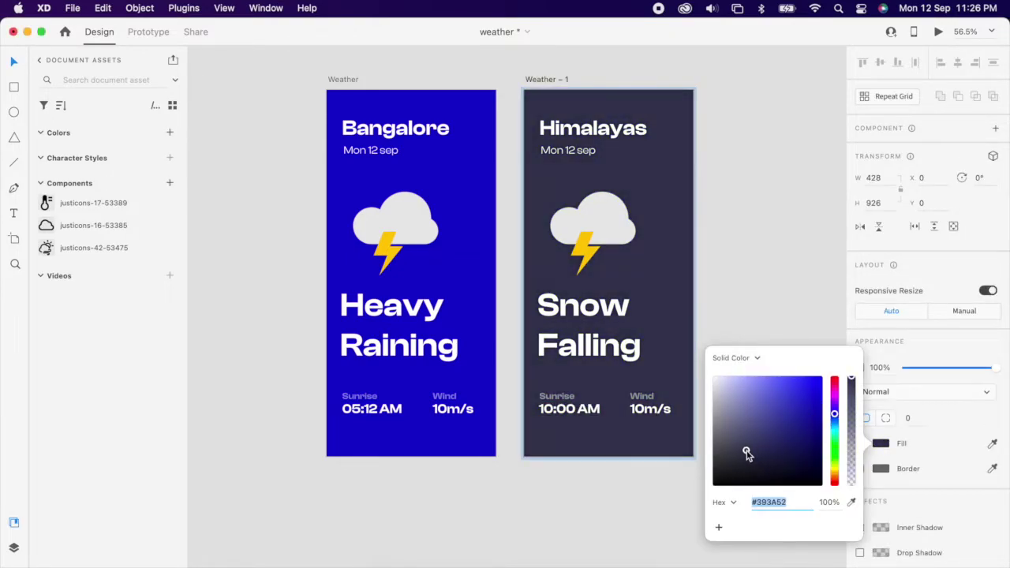
key("Escape")
Step: Switch to LottieFiles in Chrome, download Weather-snow as Lottie JSON, and replace the Himalayas artboard's storm animation with it in Adobe XD
key("super+Tab")
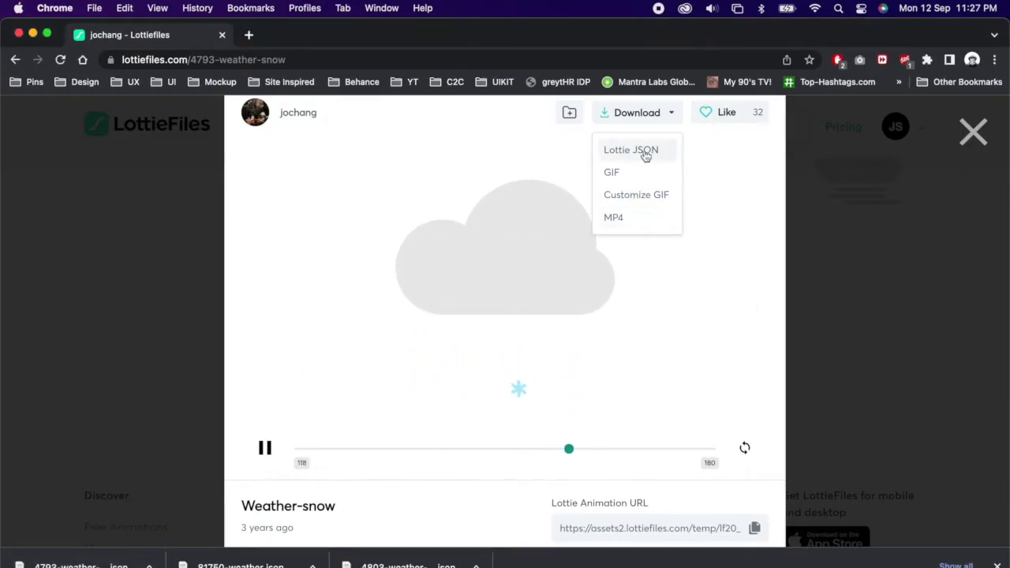
key("super+Tab")
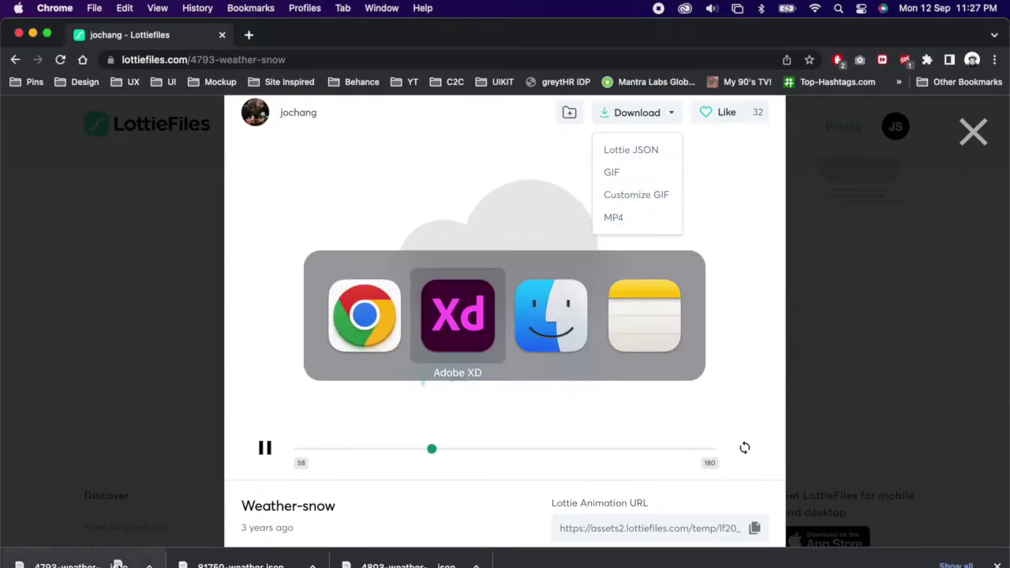
left_click_drag(405, 414, 588, 242)
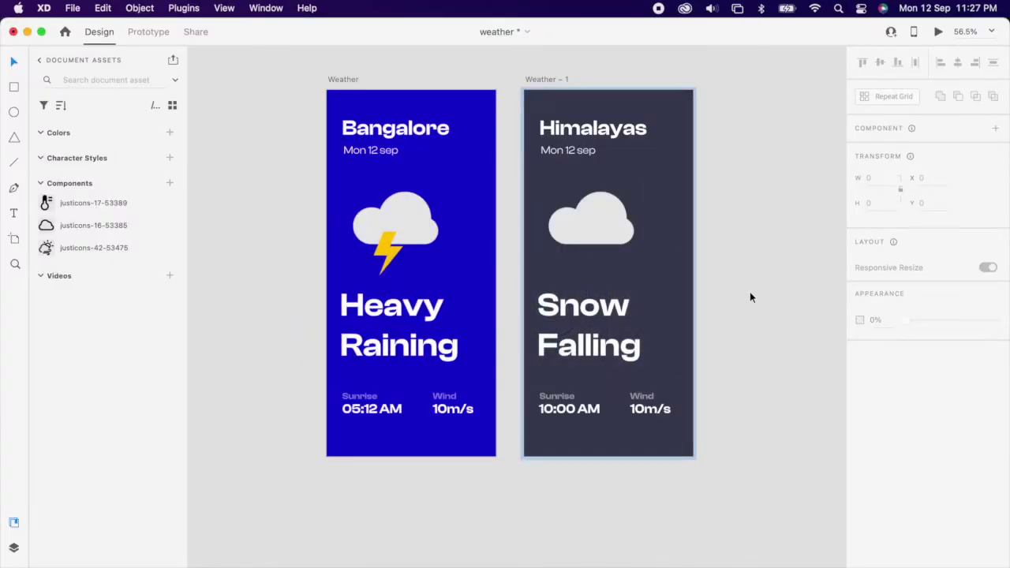
Step: Draw a white pill about 35 by 9 below Bangalore's sunrise and wind details, with no border and corner radius 5
scroll(418, 453, "up", 5)
left_click(14, 89)
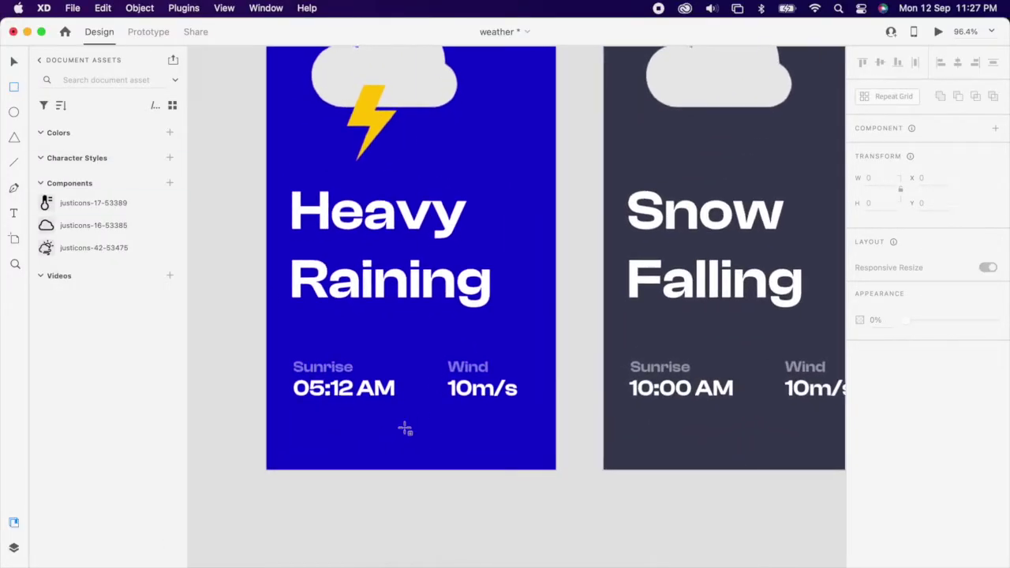
scroll(403, 430, "up", 4)
left_click_drag(364, 440, 409, 448)
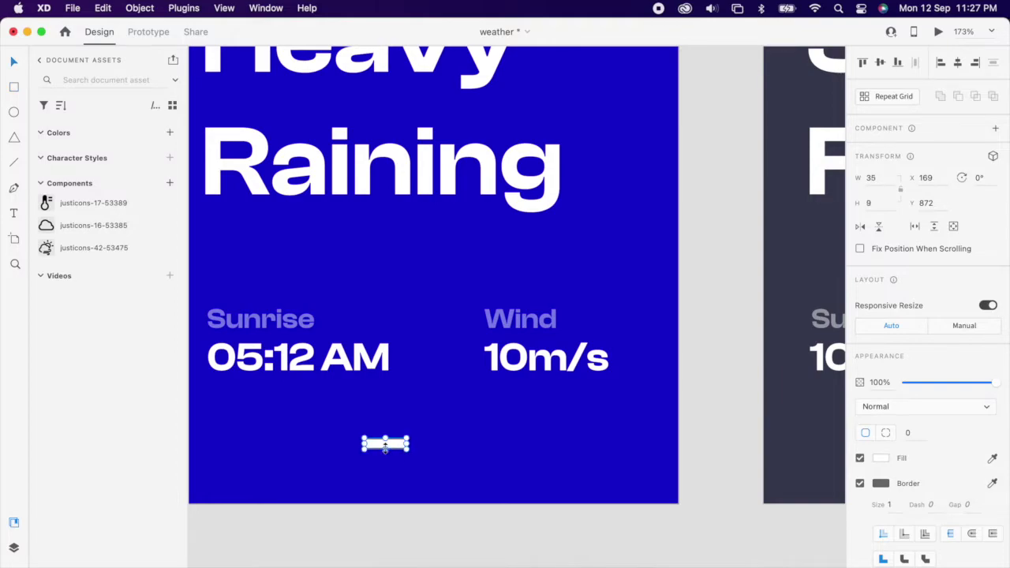
scroll(385, 446, "up", 4)
left_click(859, 483)
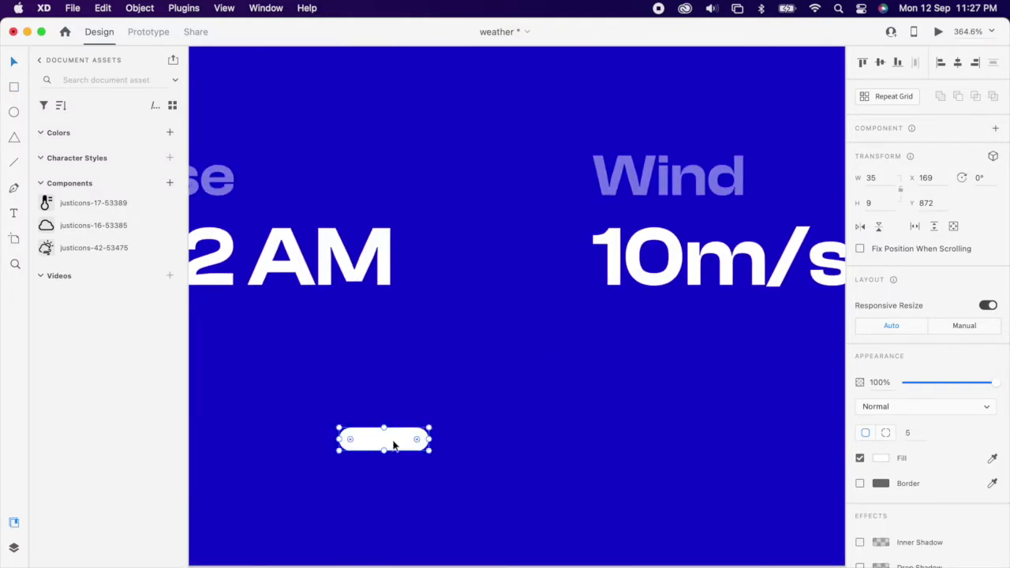
Step: Duplicate the pill beside itself, reduce the copy to width 9, and add two more dots in line, the last one smaller
left_click_drag(394, 446, 497, 445)
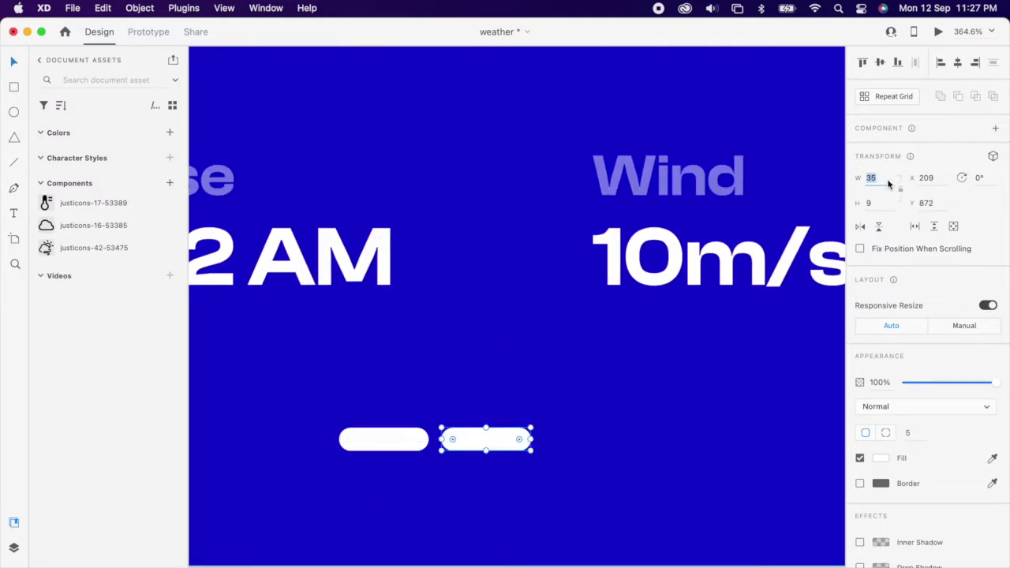
type("9")
key("Return")
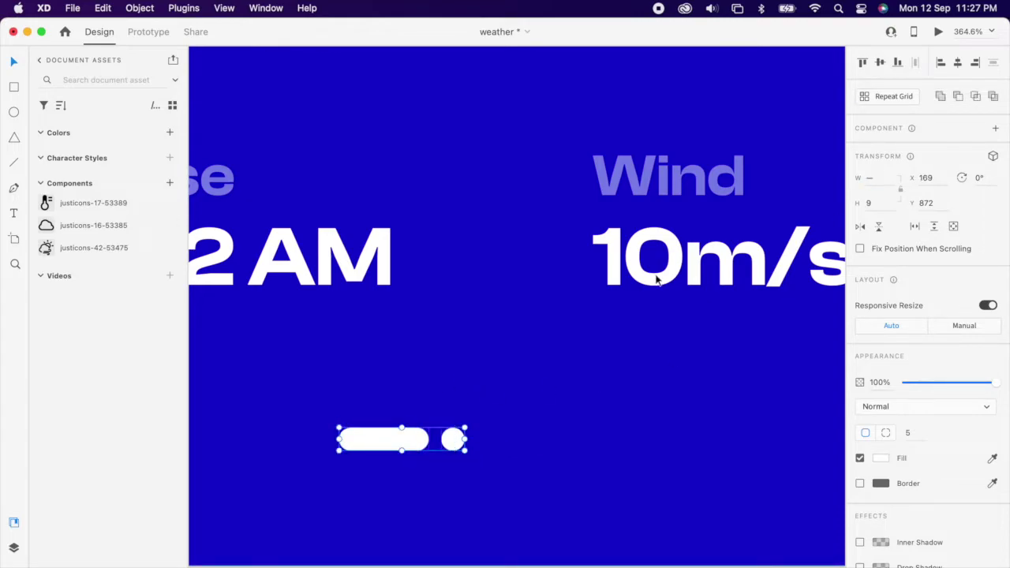
left_click_drag(460, 448, 533, 446)
left_click(490, 446, "shift")
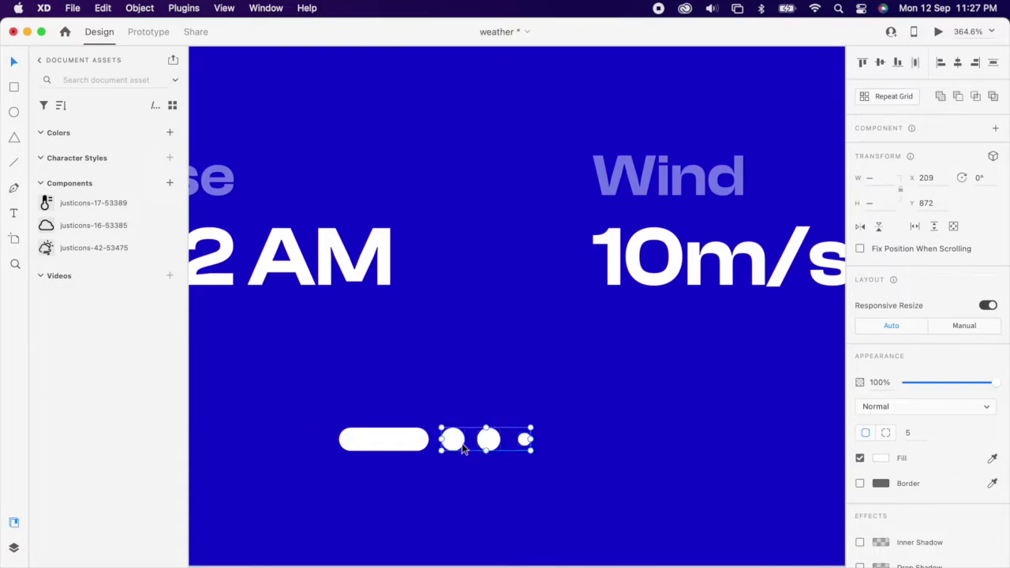
Step: Set the pill's opacity to 50% and the dots' to 30%, and group them as a page indicator
key("5")
left_click(402, 443)
key("5")
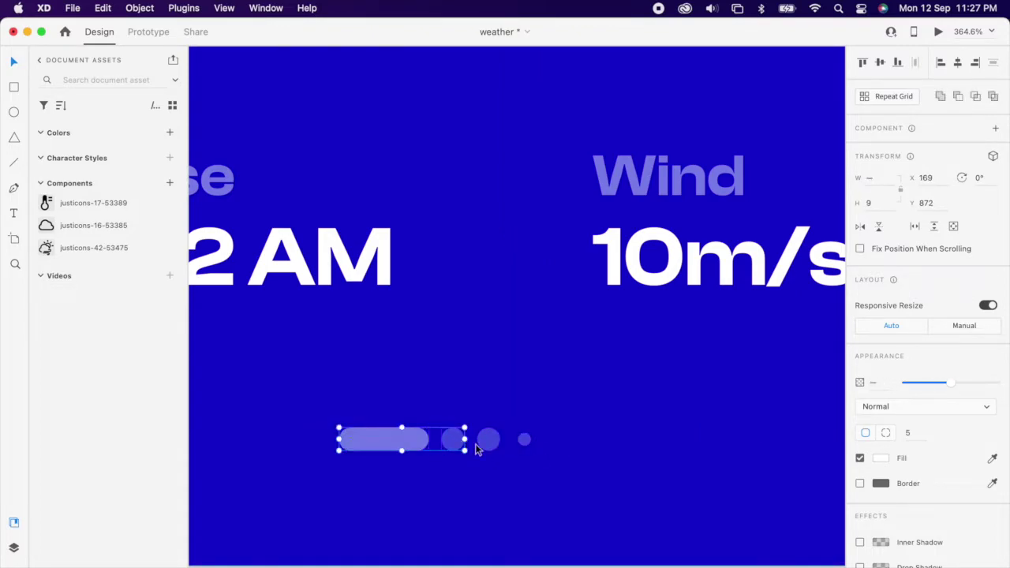
right_click(491, 436)
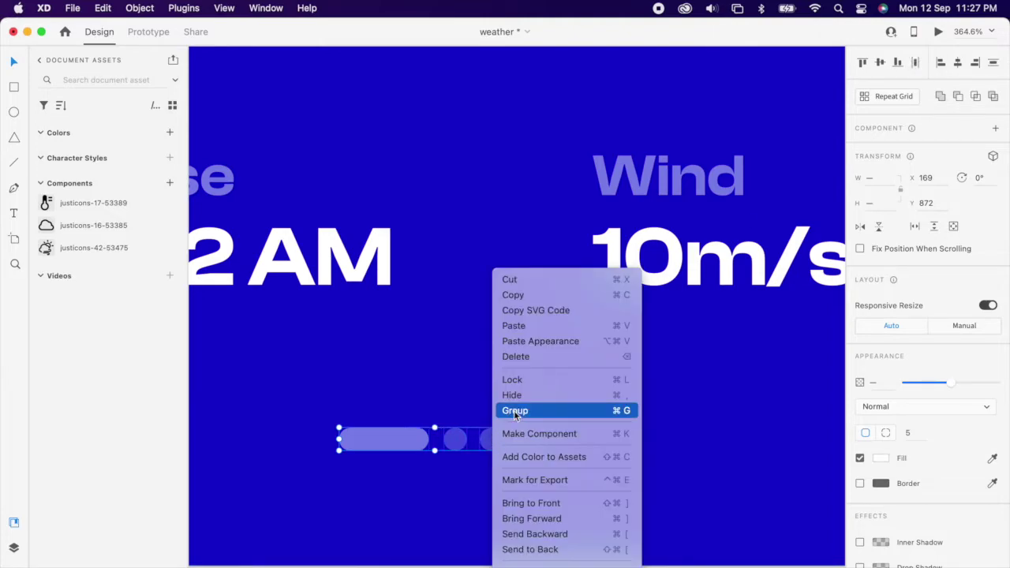
left_click(514, 409)
Step: Copy the page indicator to the Himalayas artboard, widen its second dot into a pill and shrink its first pill to a dot
scroll(513, 411, "down", 5)
scroll(513, 465, "down", 3)
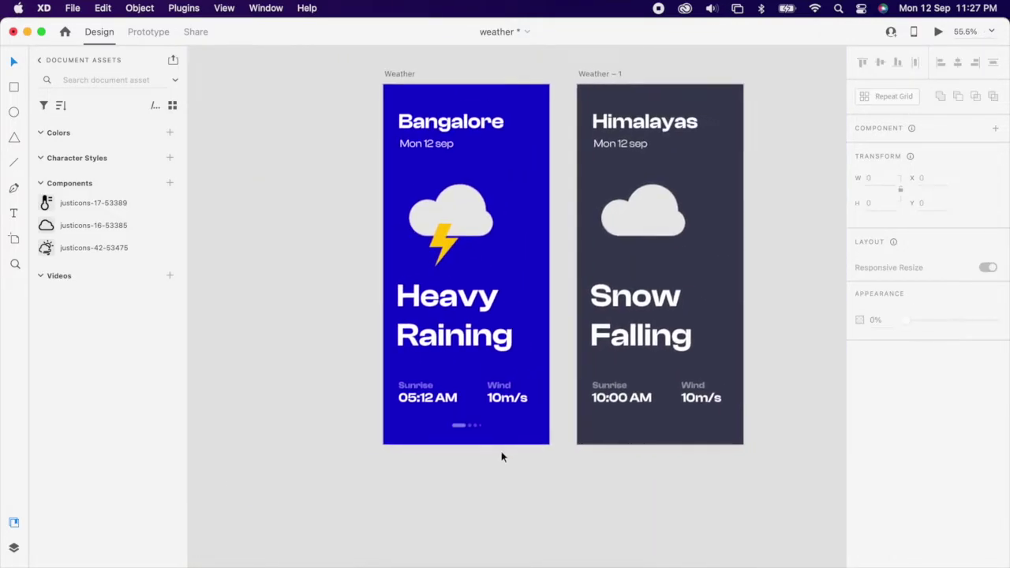
scroll(637, 434, "up", 10)
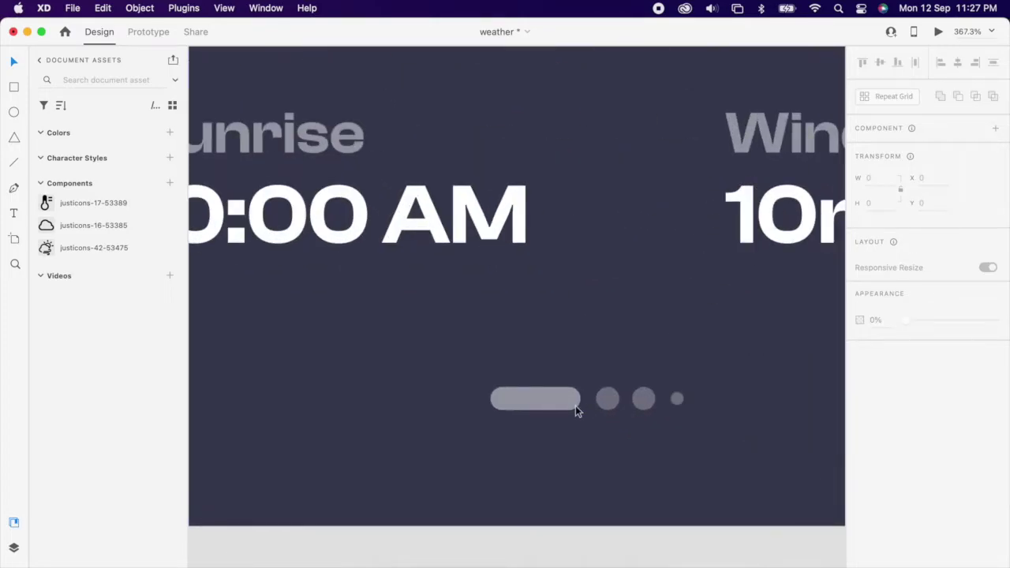
double_click(564, 405)
left_click(605, 398)
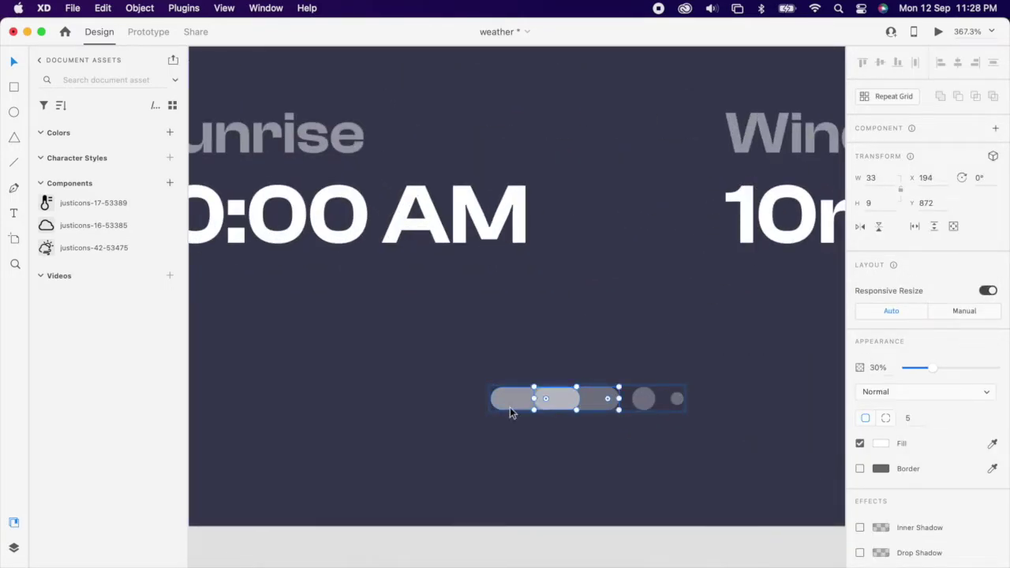
left_click_drag(580, 399, 520, 407)
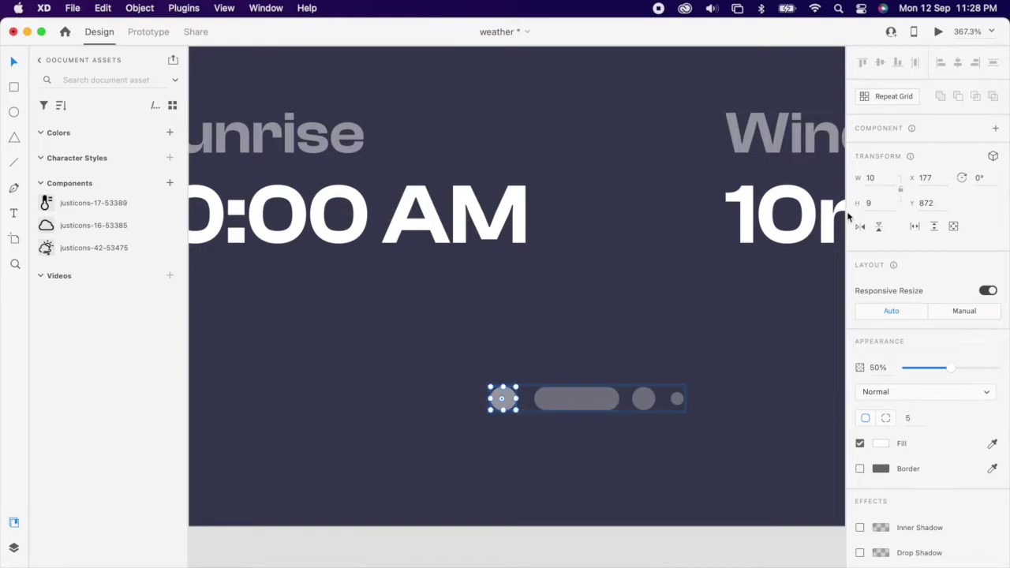
Step: Refine the widths of the Himalayas indicator's first dot and pill, and distribute its elements evenly in the horizontal direction
left_click(573, 407)
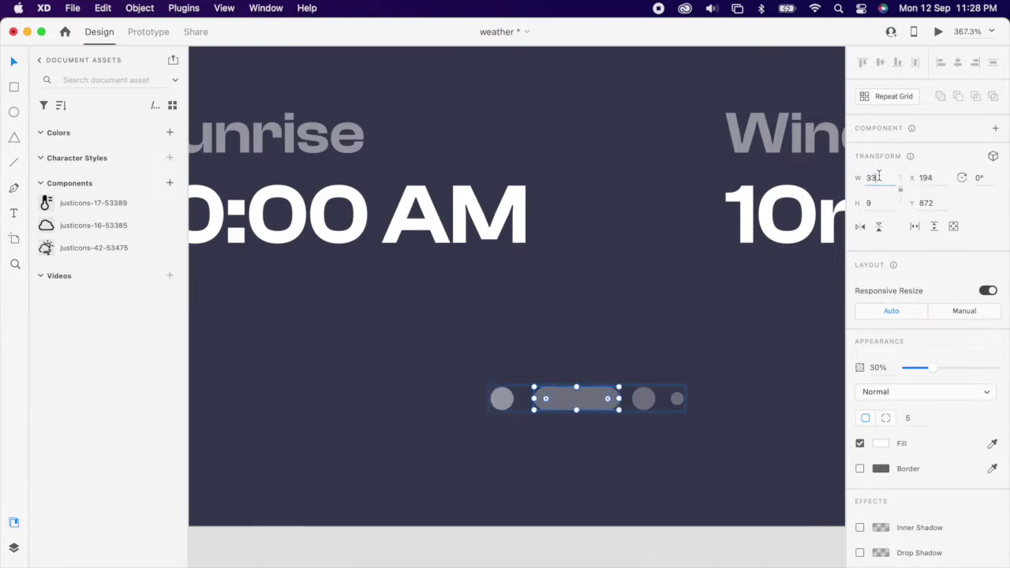
left_click(504, 402, "shift")
left_click_drag(504, 403, 510, 403)
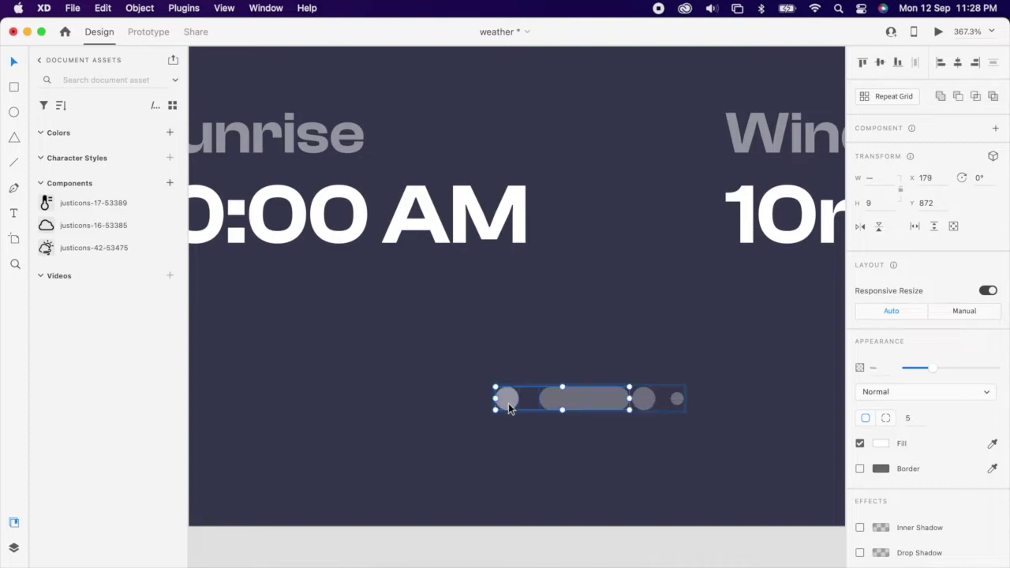
key("super+z")
left_click(644, 400)
key("super+a")
left_click(914, 66)
left_click(698, 326)
left_click(698, 325, "shift")
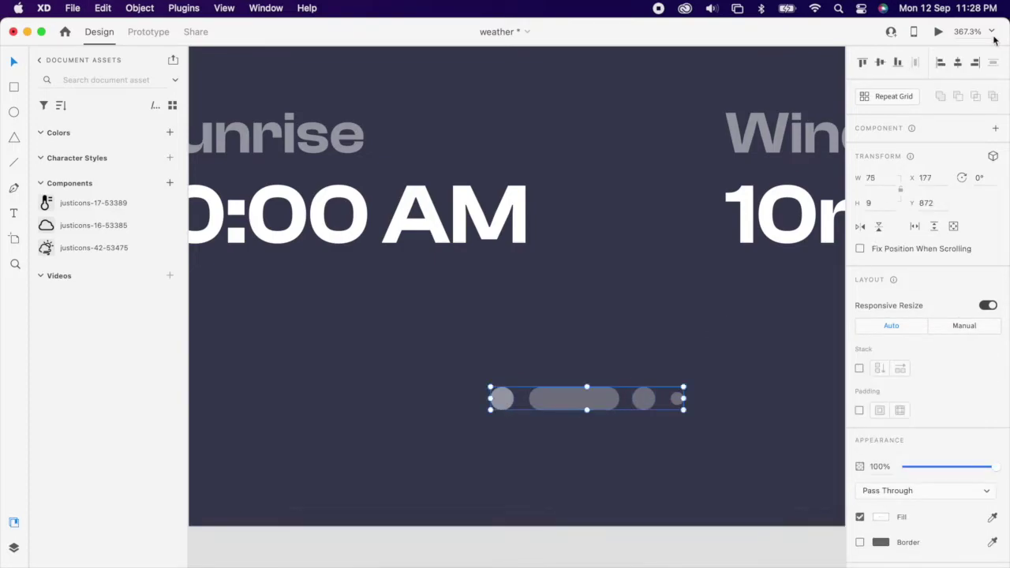
Step: Cut the complete Himalayas screen group out of the Weather – 1 artboard
scroll(586, 379, "down", 10)
left_click(699, 216)
scroll(686, 237, "up", 3)
scroll(584, 316, "down", 1)
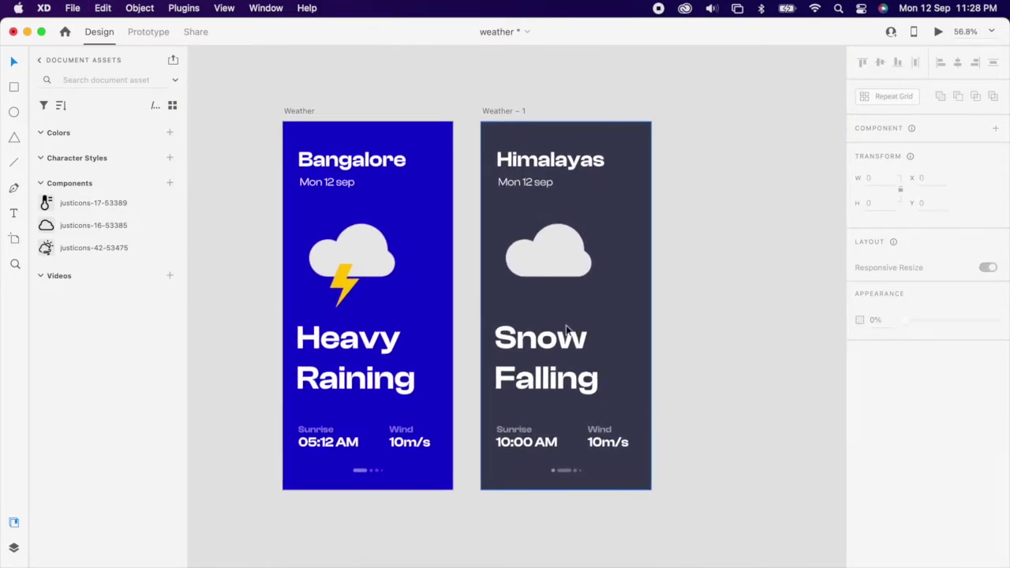
left_click(419, 266)
left_click(631, 330)
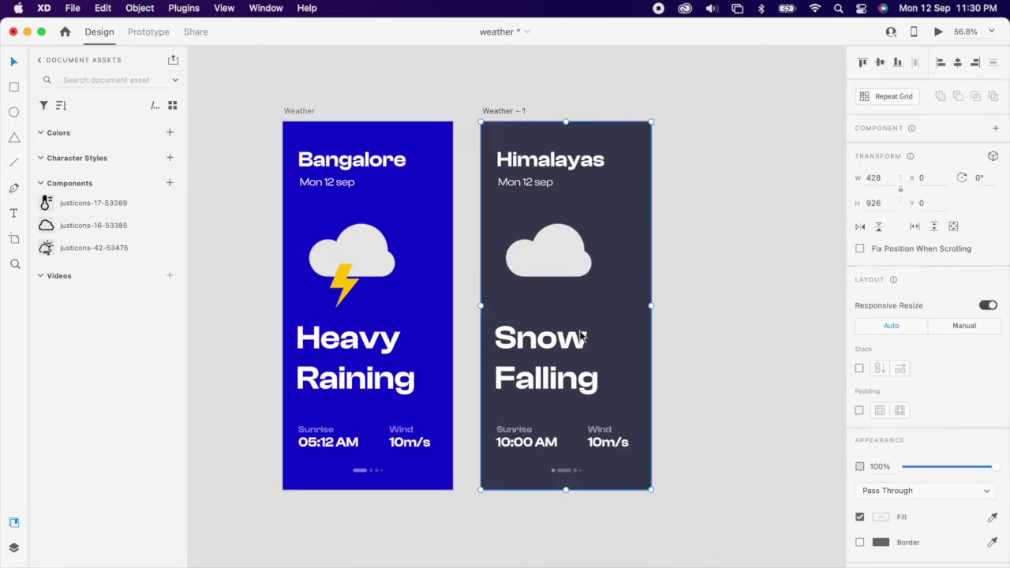
key("super+x")
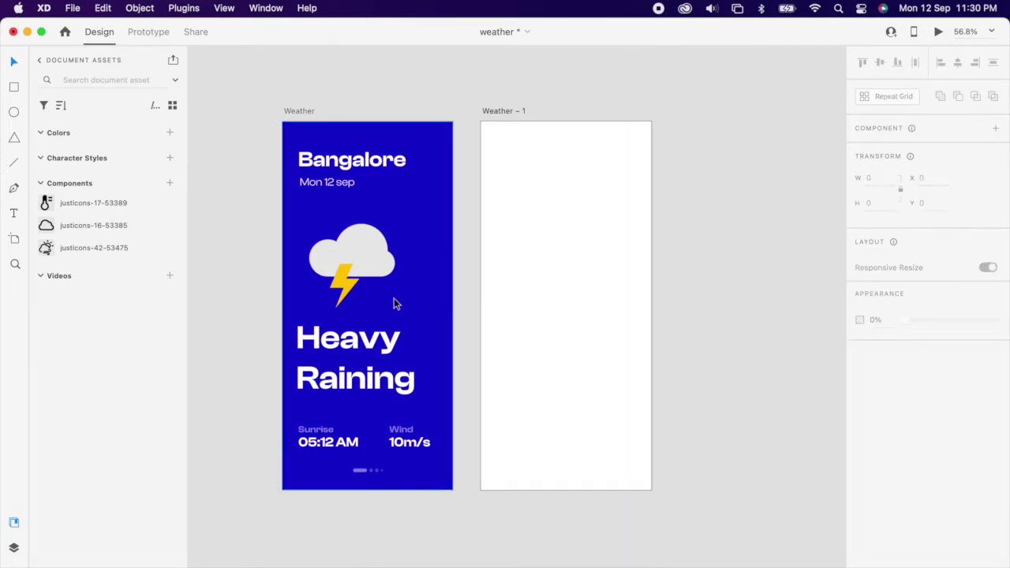
Step: Paste the Himalayas screen into the Weather artboard, place it directly beside the Bangalore screen, and group the two screens
left_click(395, 302)
key("super+v")
left_click_drag(410, 310, 585, 308)
Step: Paste the combined Bangalore and Himalayas group into the empty Weather – 1 artboard and select the Bangalore screen inside it
key("super+x")
key("super+z")
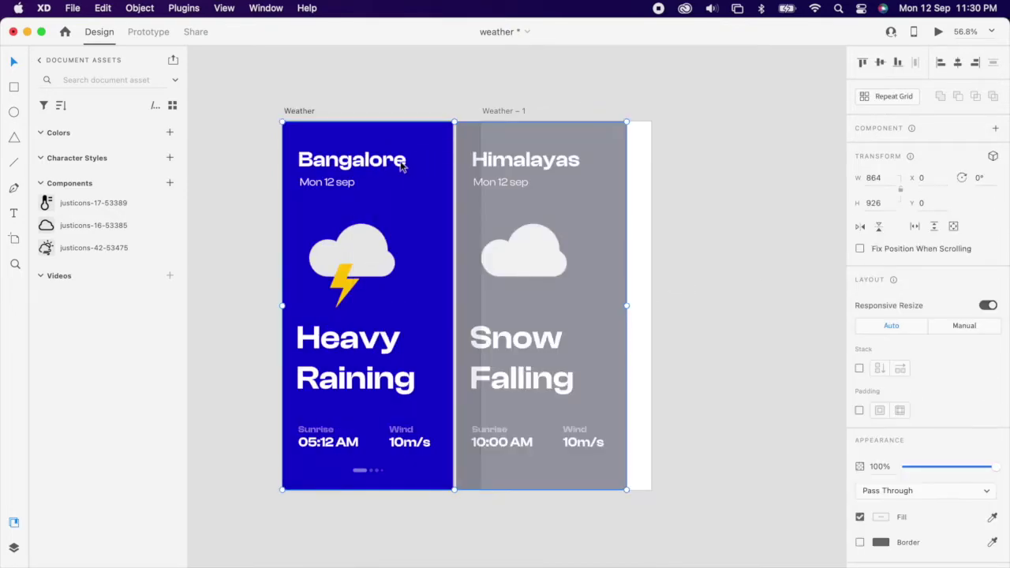
left_click(726, 191)
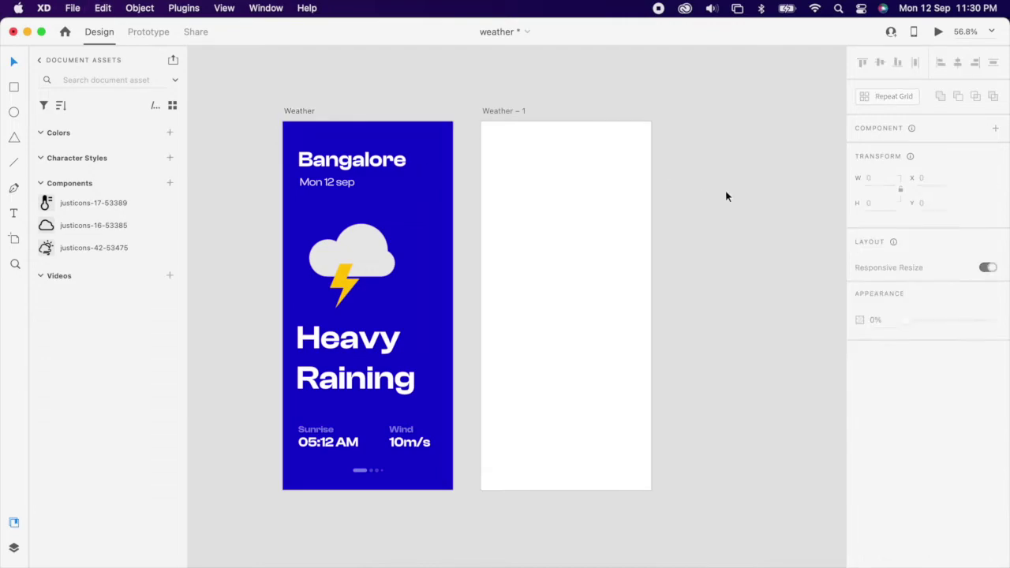
left_click(638, 221)
key("super+v")
double_click(612, 230)
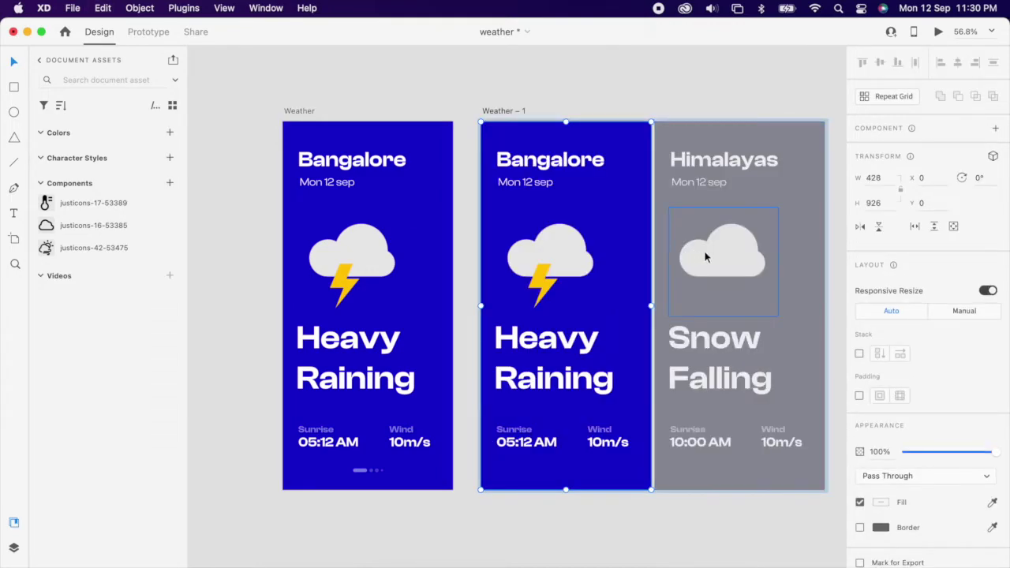
Step: Shift the combined screen group in Weather – 1 to X -436 so the Himalayas screen fills the artboard
left_click_drag(730, 255, 562, 264)
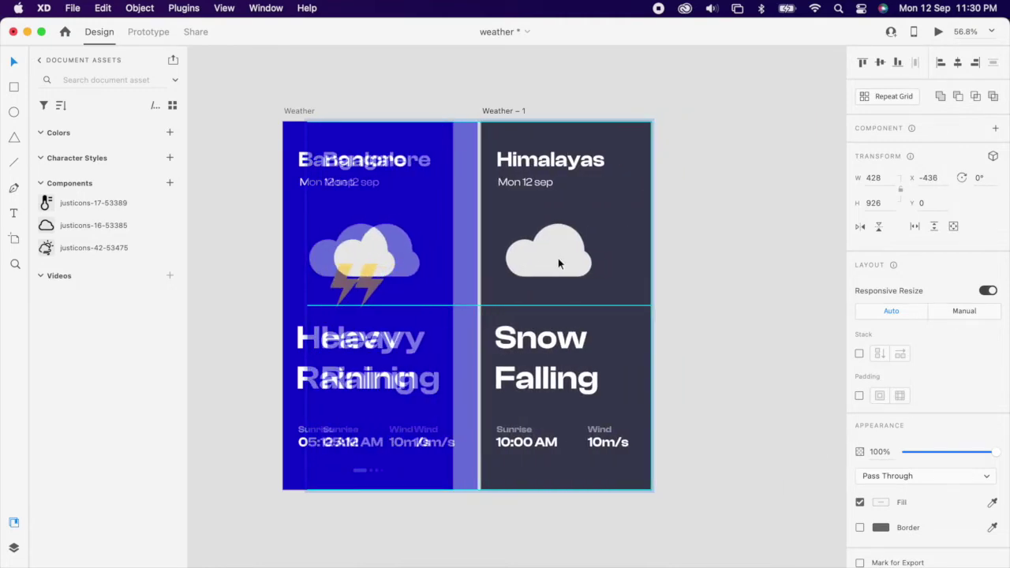
left_click_drag(557, 259, 556, 259)
left_click(688, 282)
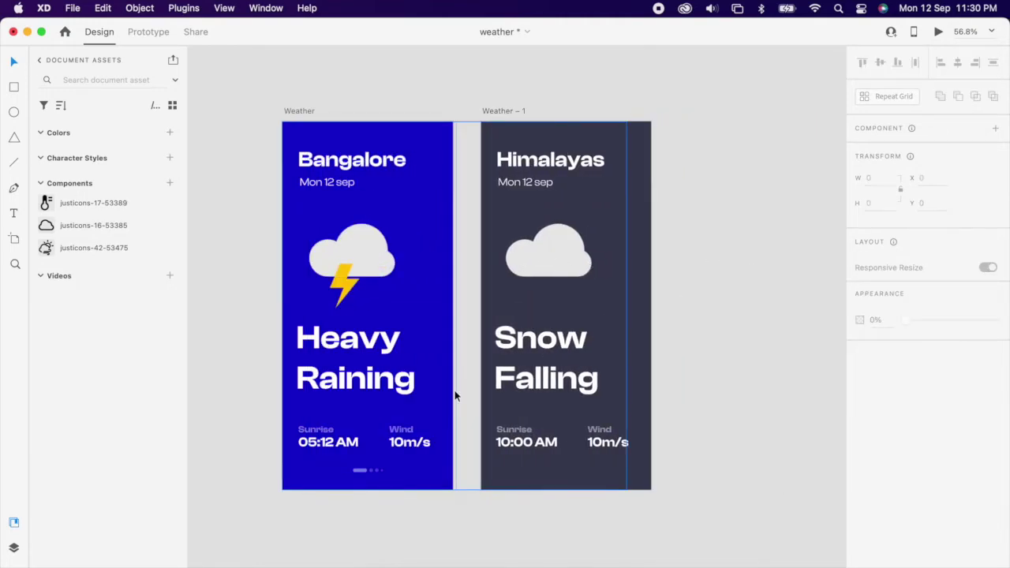
Step: Copy the page indicator from the Bangalore screen and paste it into the Weather – 1 artboard at the same position
left_click(371, 469)
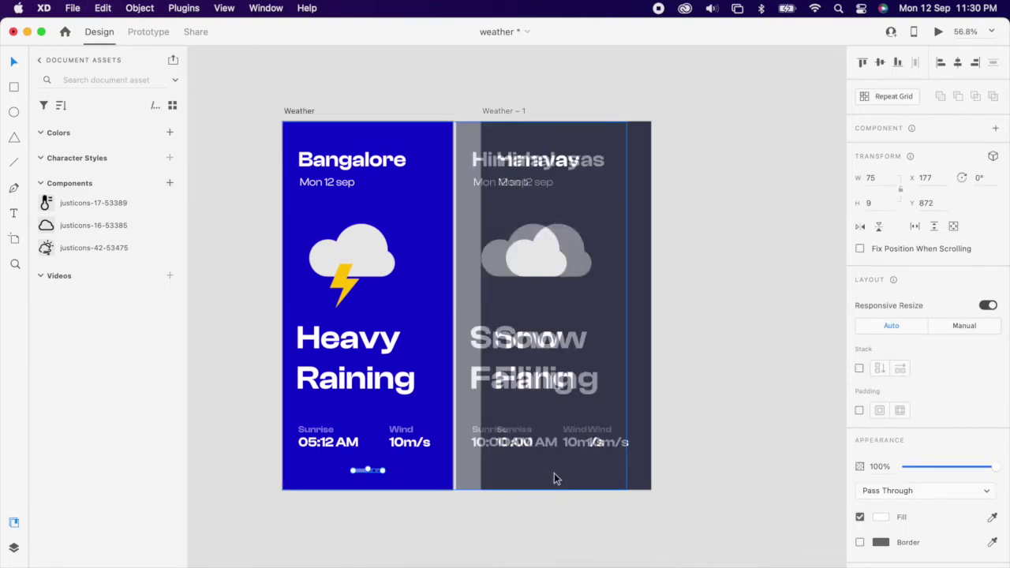
left_click(602, 484)
key("super+v")
left_click(703, 475)
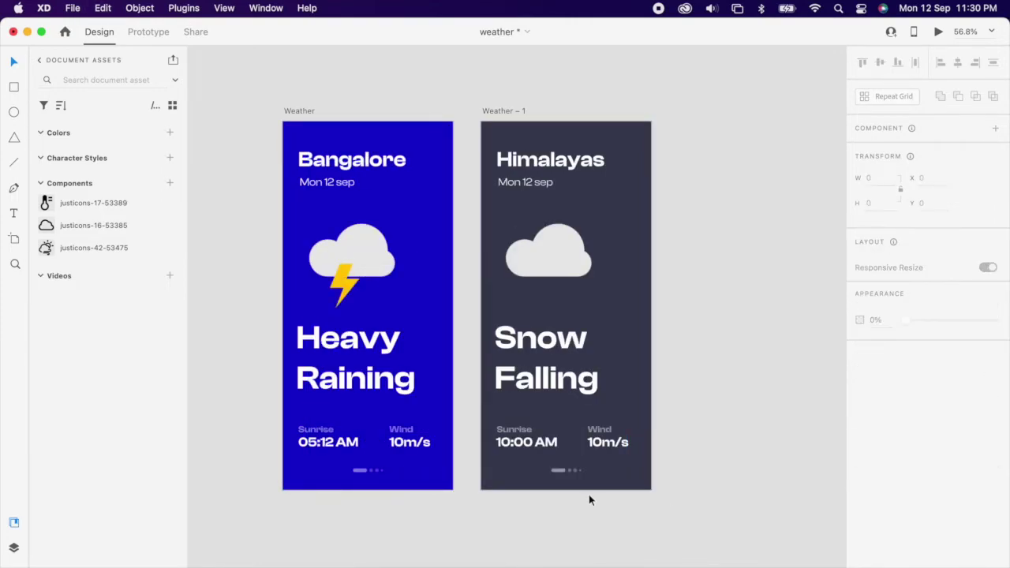
Step: Set the width of the leading pill in the Weather – 1 page indicator to 9
scroll(579, 484, "up", 3)
scroll(578, 484, "up", 10)
double_click(563, 468)
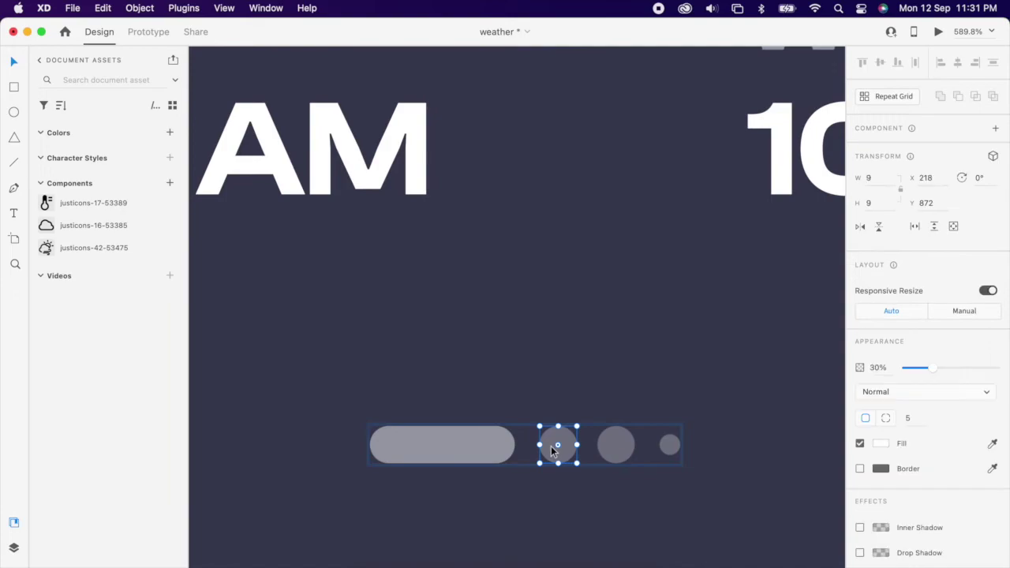
left_click(493, 448)
left_click(882, 180)
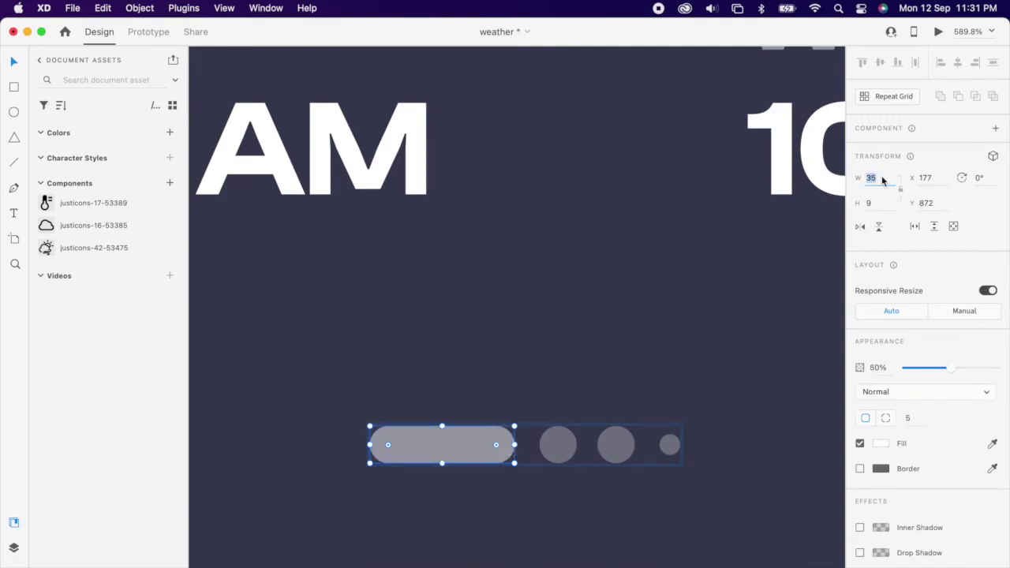
type("9")
key("Return")
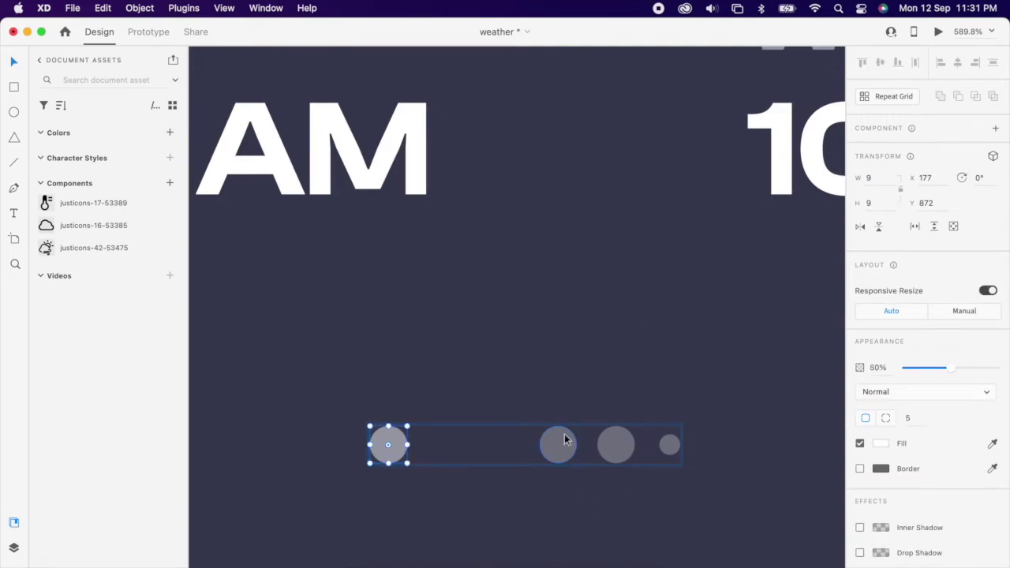
Step: Set the width of the second element in the Weather – 1 page indicator to 35
left_click(563, 440)
left_click(880, 178)
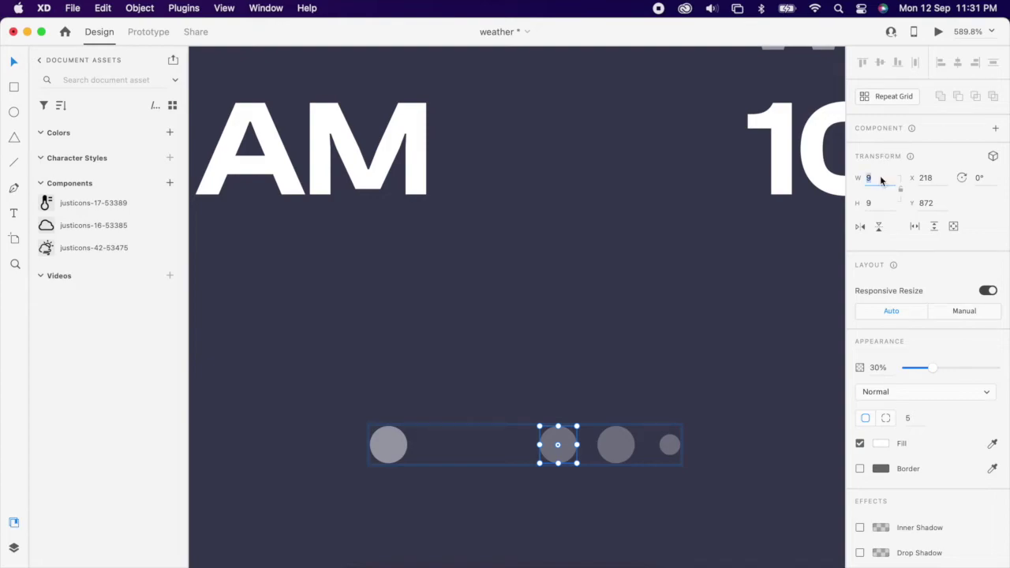
type("35")
key("Return")
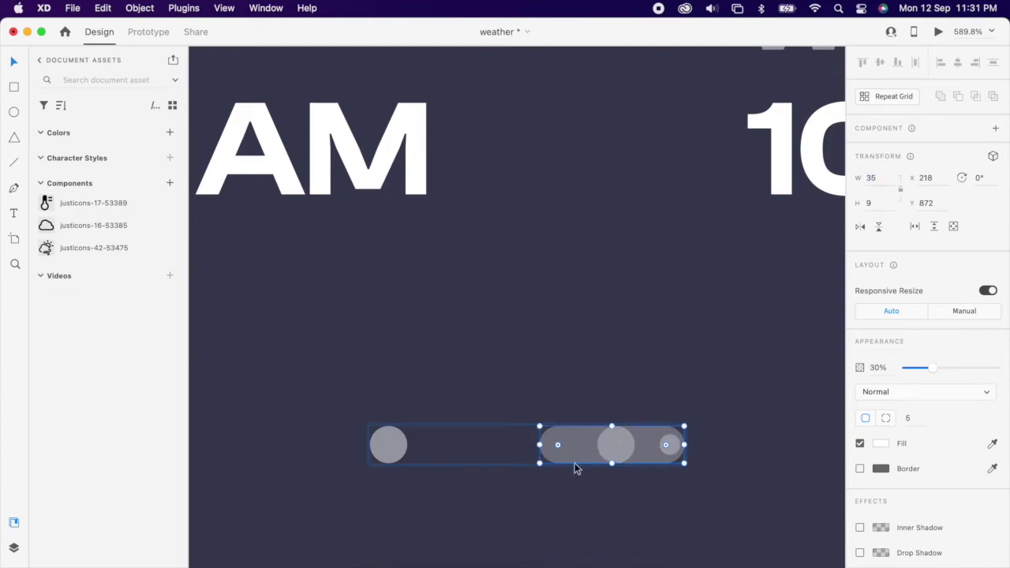
Step: Move the widened pill between the first and third dots of the Weather – 1 indicator, and select all the indicator's elements
left_click_drag(575, 464, 473, 462)
key("super+z")
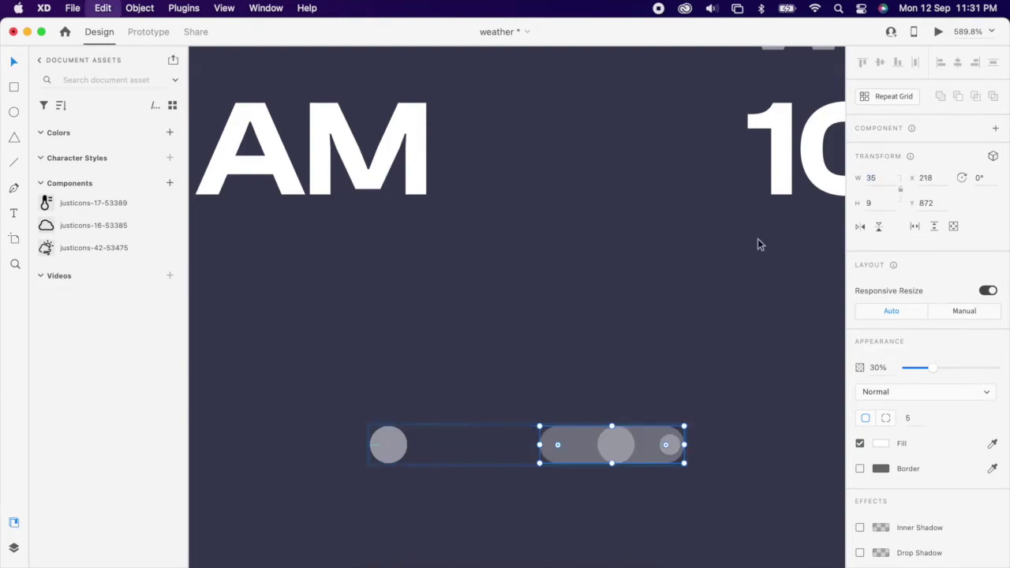
left_click_drag(589, 453, 474, 461)
key("super+a")
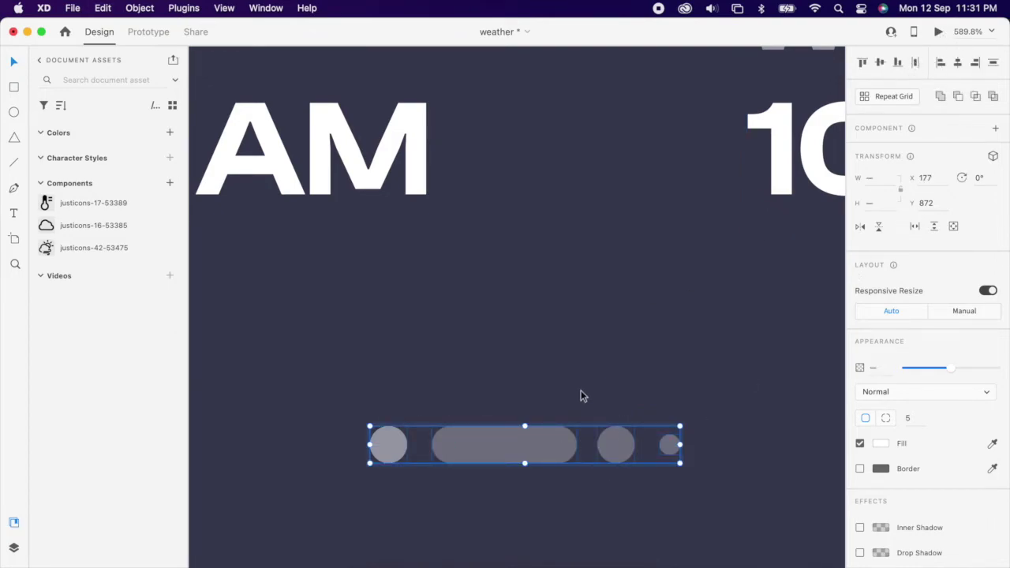
left_click(564, 371)
scroll(549, 350, "down", 15)
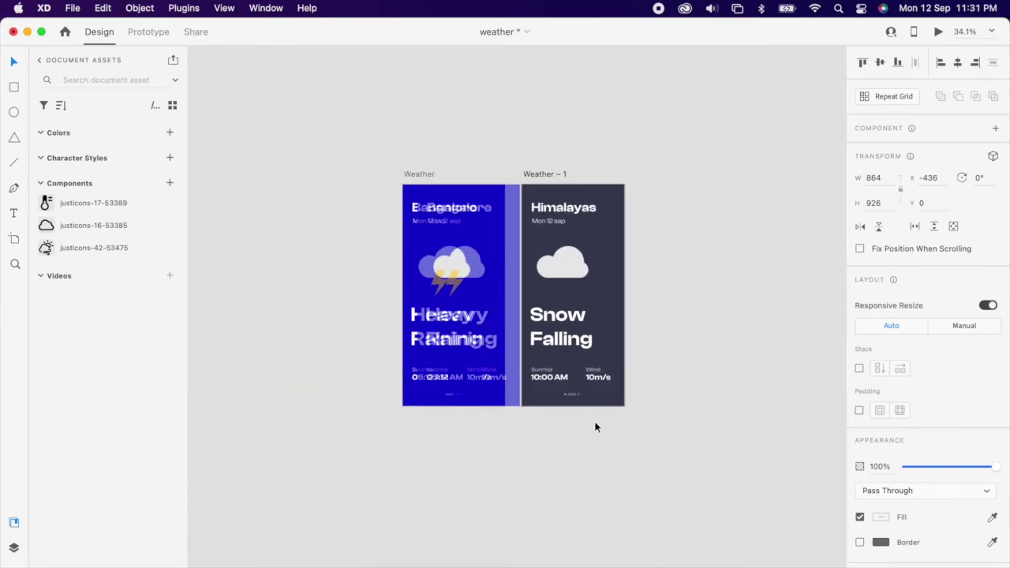
left_click(593, 428)
scroll(448, 429, "up", 5)
double_click(434, 368)
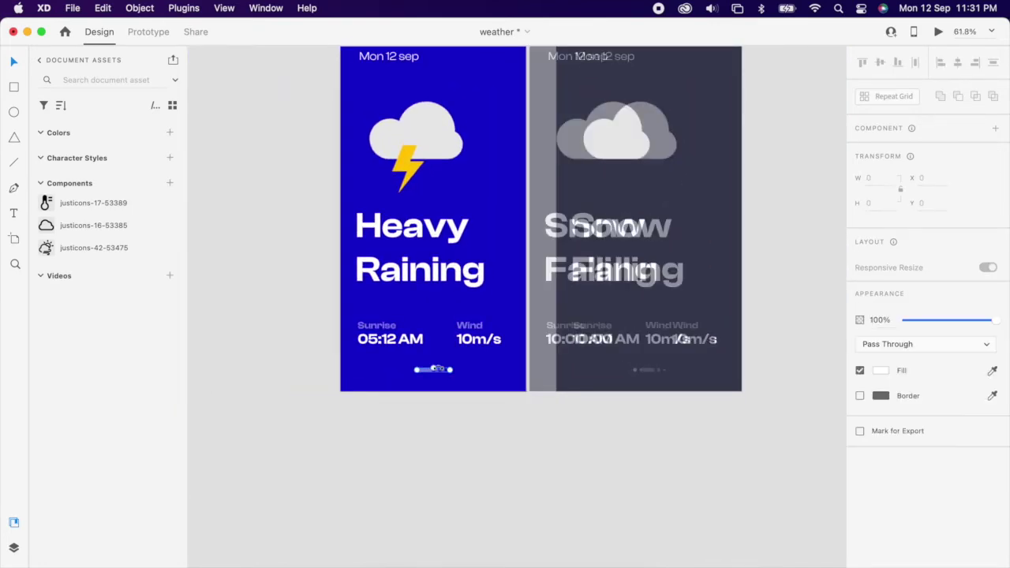
scroll(478, 230, "down", 4)
left_click(508, 399)
Step: In Prototype mode, link the Weather artboard's combined screen group to Weather – 1 and set the action type to Auto-Animate
left_click(488, 195)
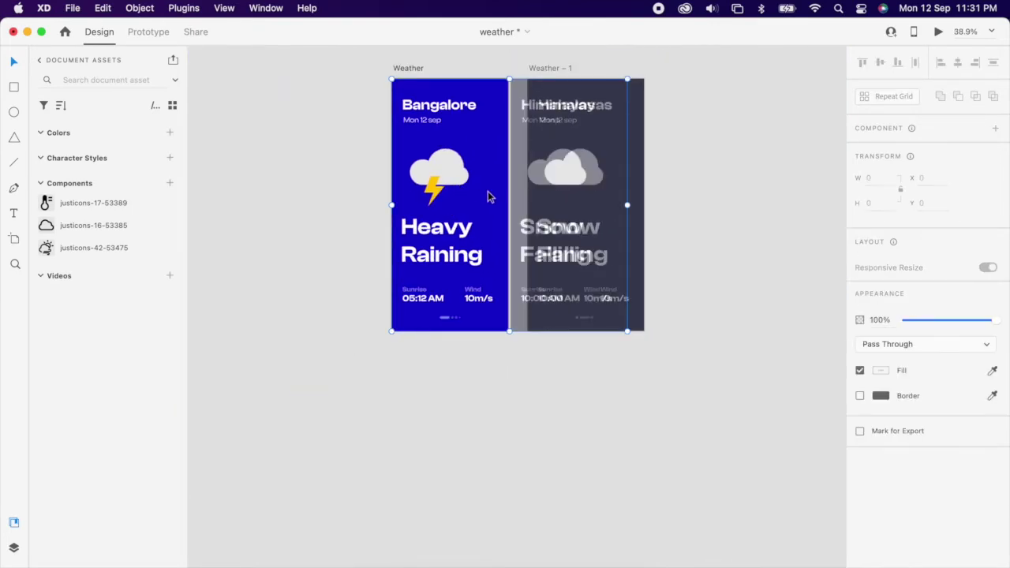
left_click(158, 32)
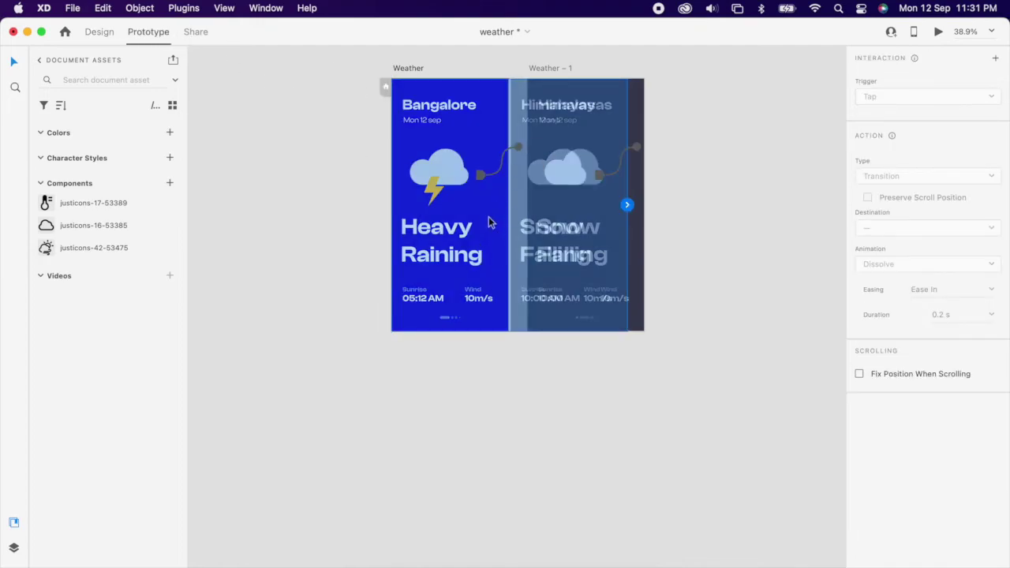
left_click(480, 388)
left_click(435, 322)
left_click_drag(628, 206, 568, 207)
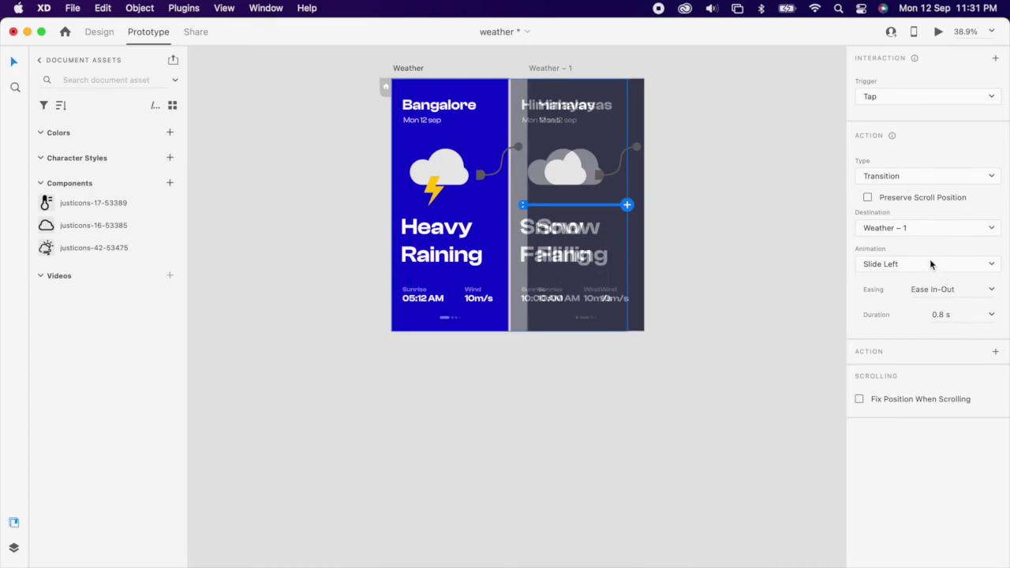
left_click(902, 176)
left_click(896, 192)
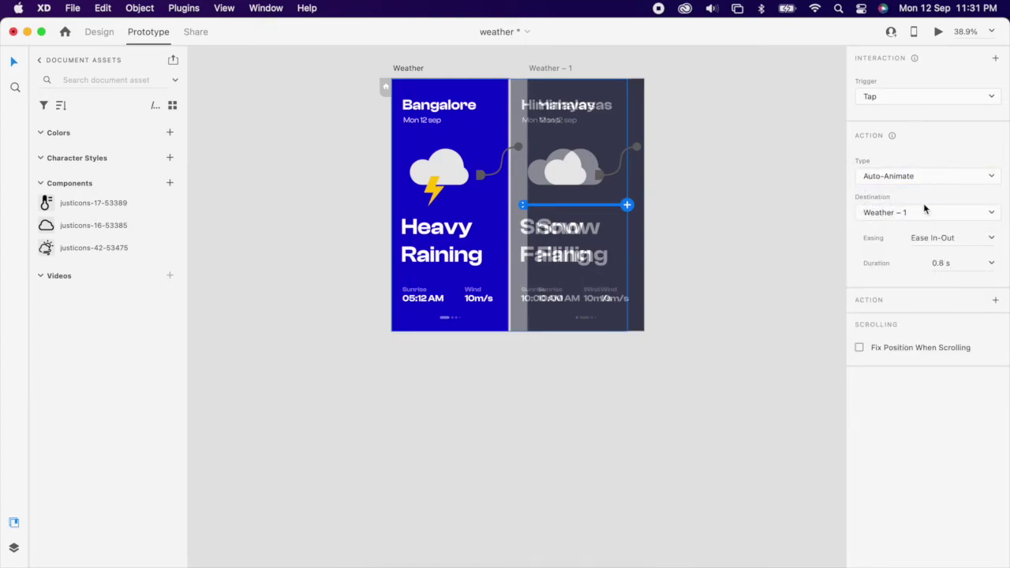